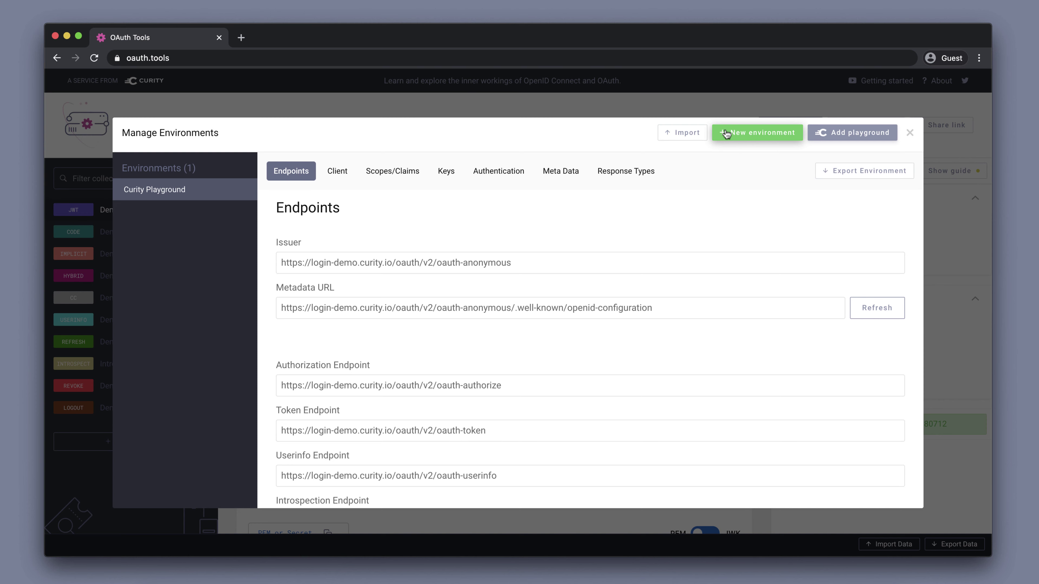
Add a new, empty environment in the Manage Environments dialog.
click(726, 135)
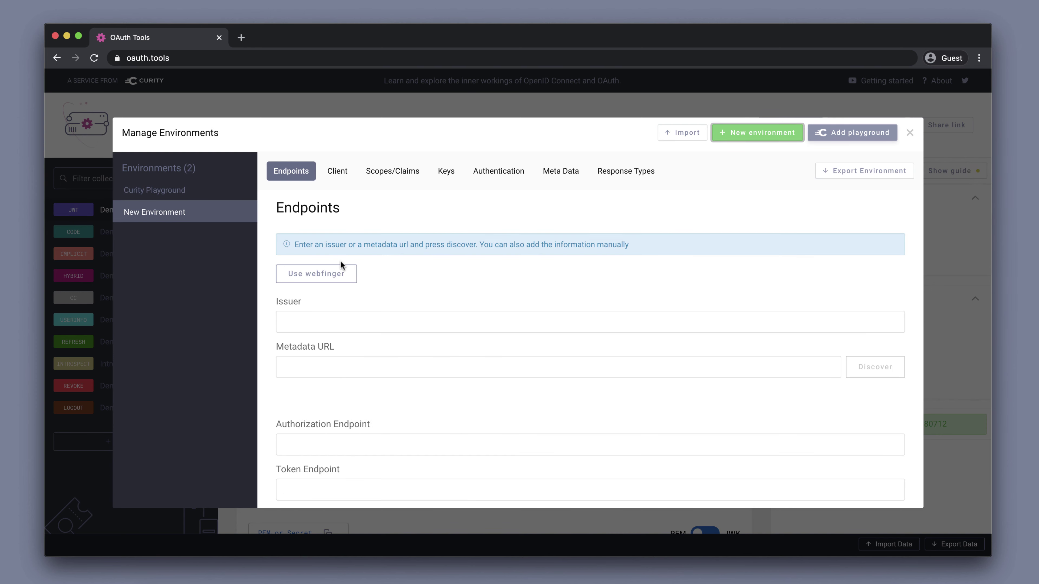
click(325, 278)
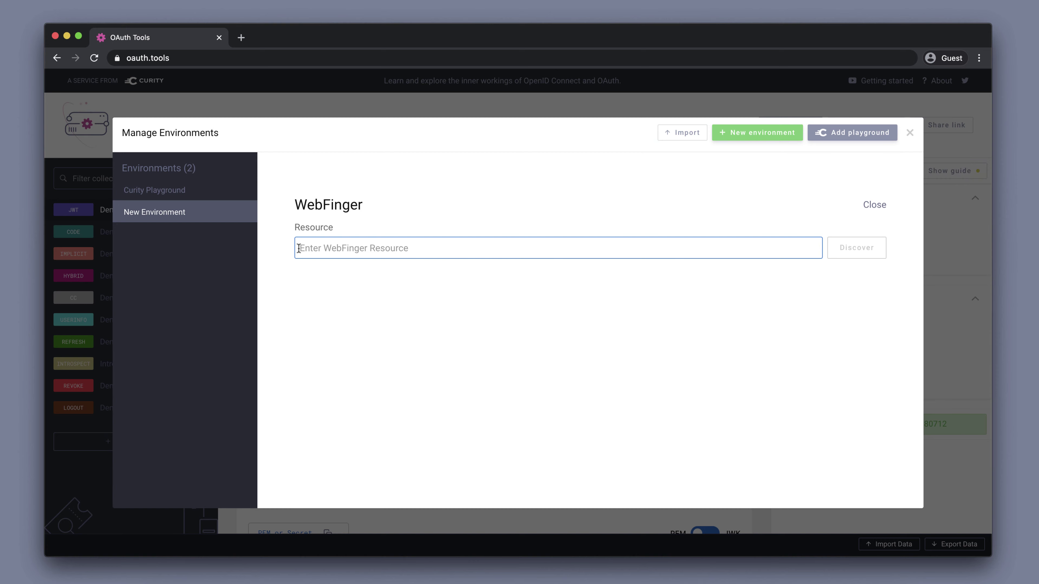
text(htt)
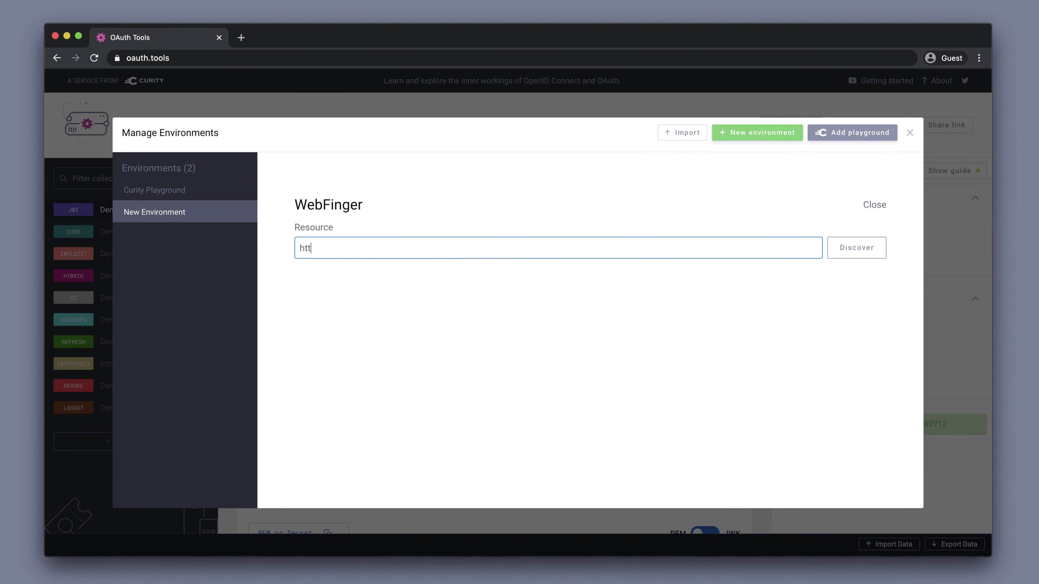
text(ps://iggbom-curity.ngrok.io)
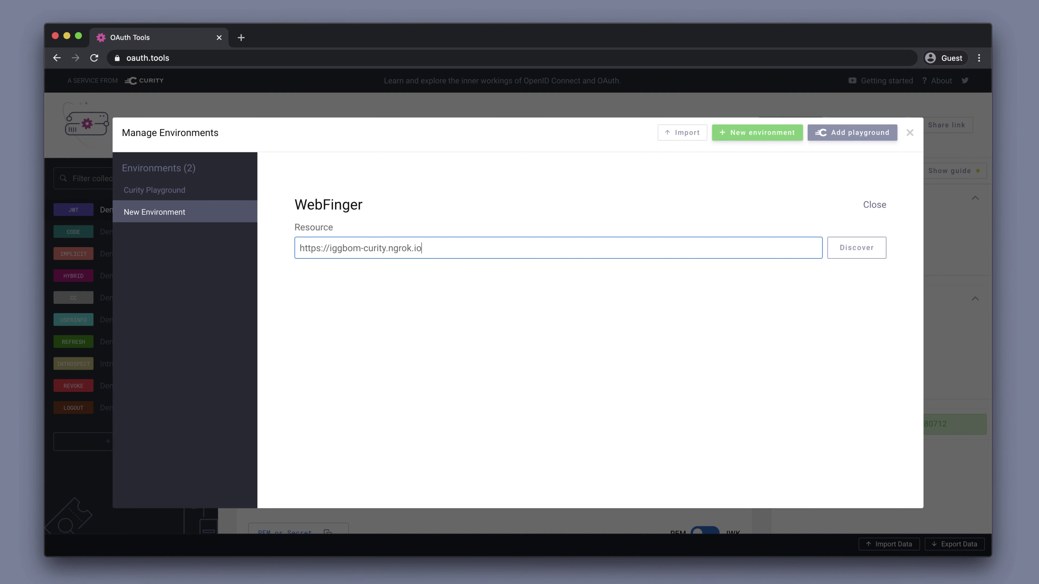
Discover the endpoints from the ngrok server and check the discovered metadata URL.
click(853, 254)
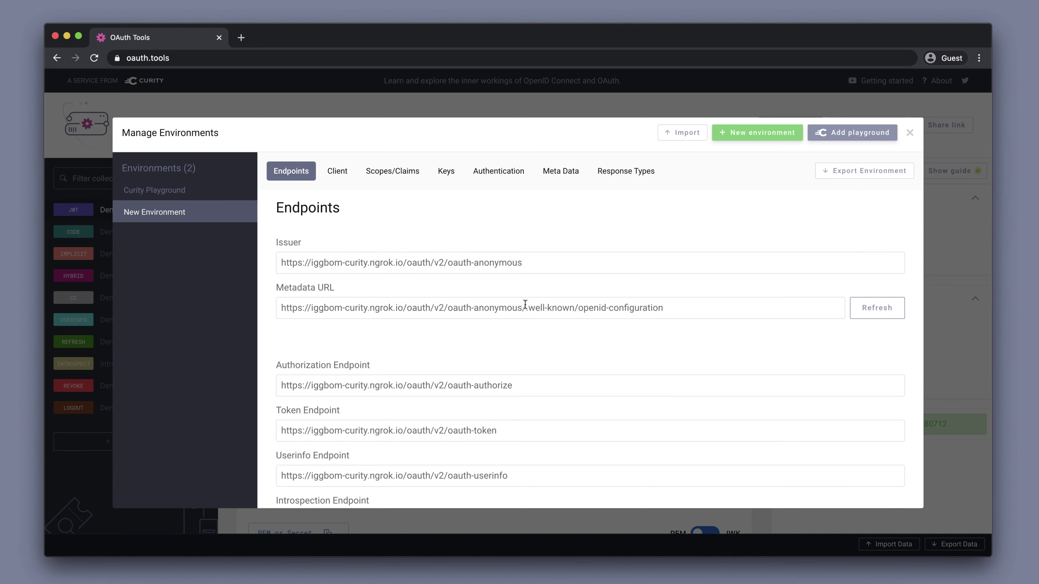
scroll(525, 305, down, 5)
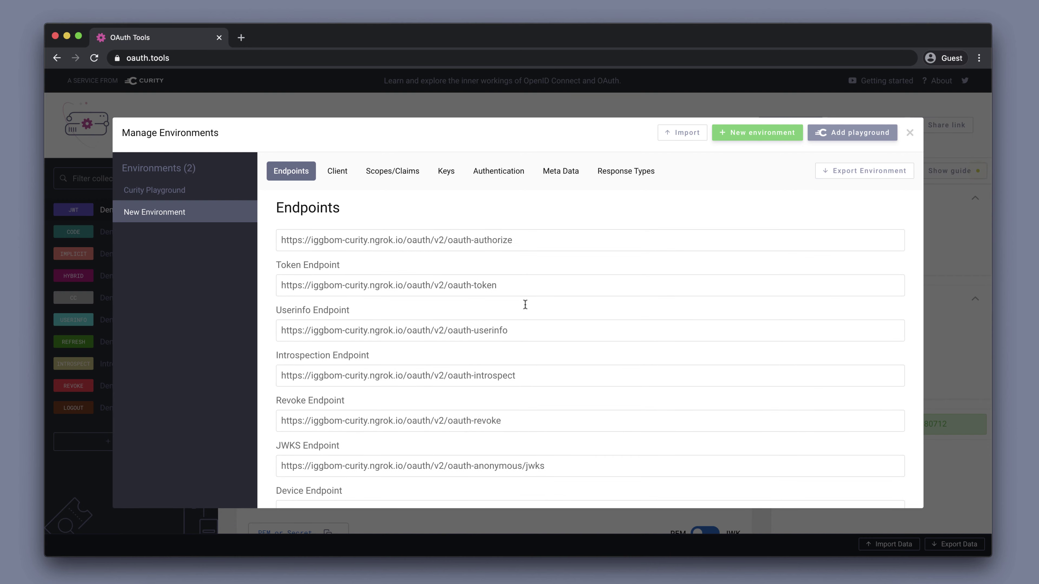
scroll(524, 304, up, 5)
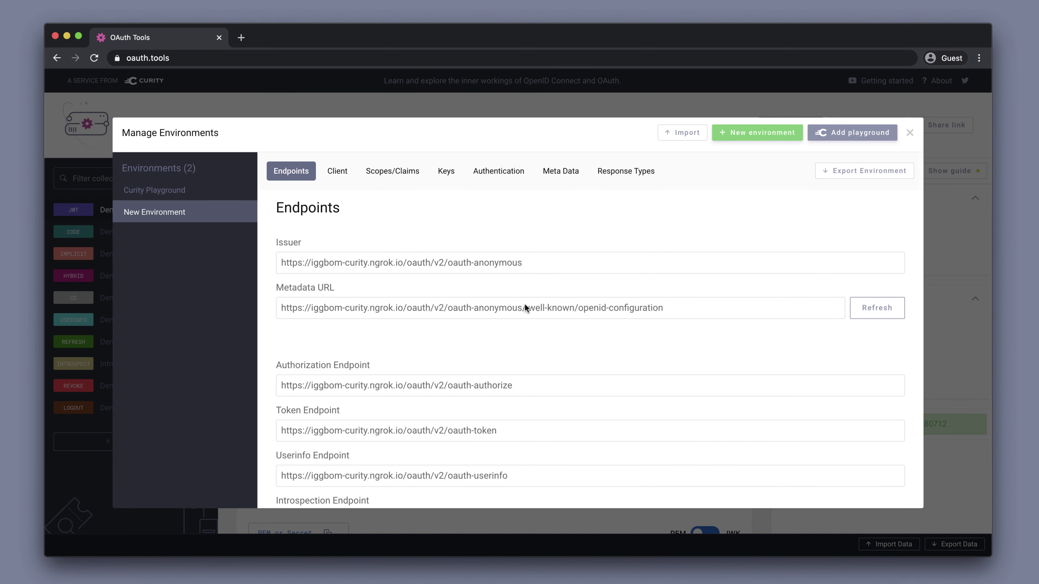
click(475, 307)
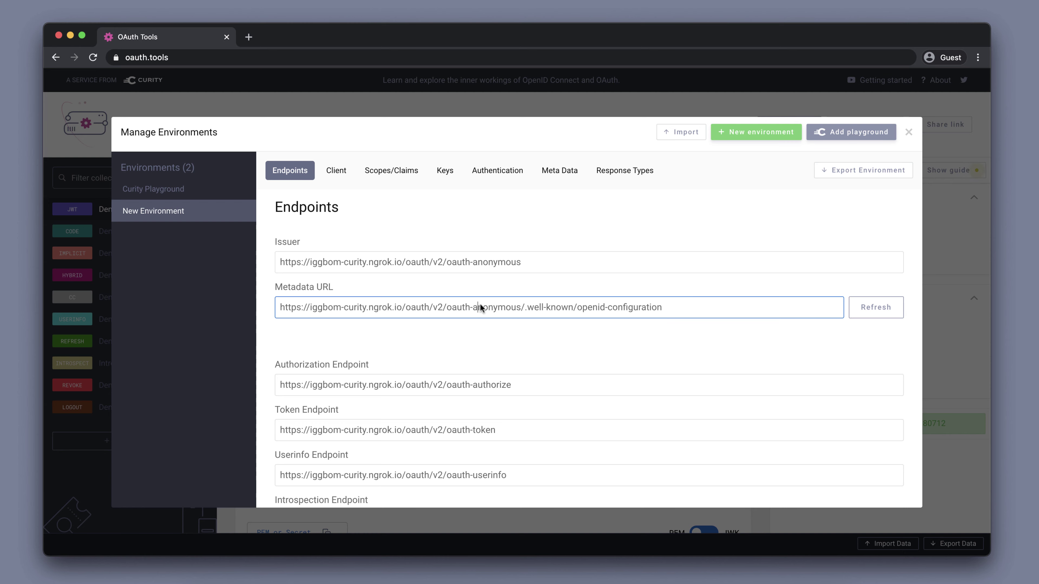
Close the environment settings and open the guide to exposing Curity with ngrok.
click(909, 133)
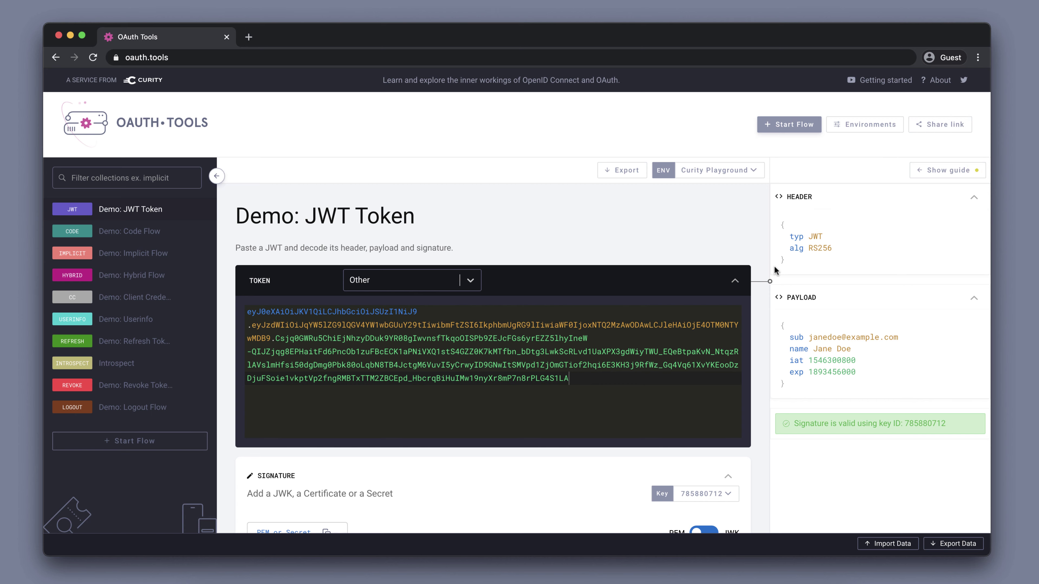
scroll(763, 272, down, 20)
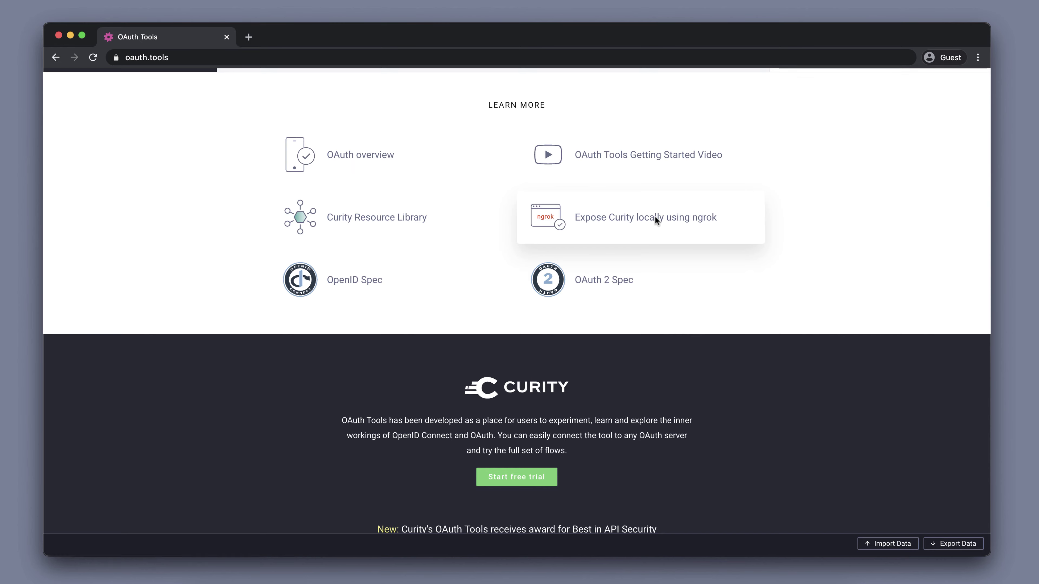
click(656, 221)
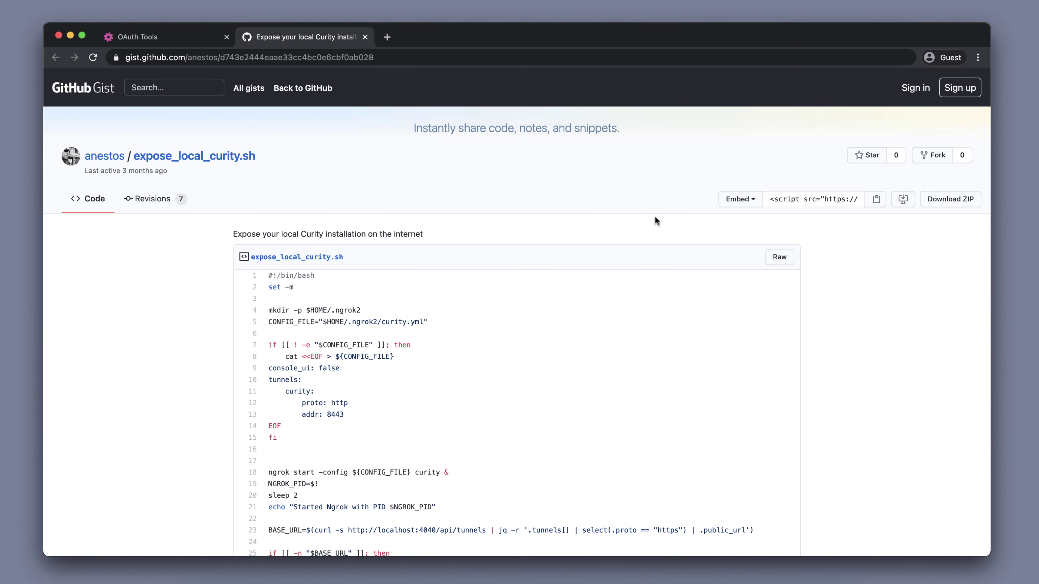
Read through the expose_local_curity.sh gist script, then close its tab.
scroll(476, 388, down, 3)
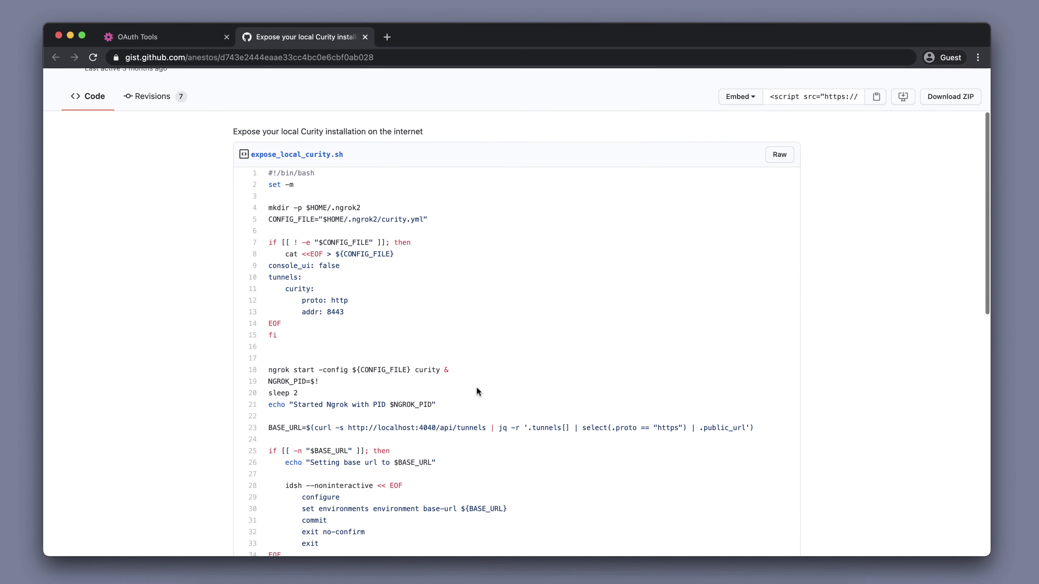
scroll(477, 387, down, 1)
scroll(477, 388, down, 2)
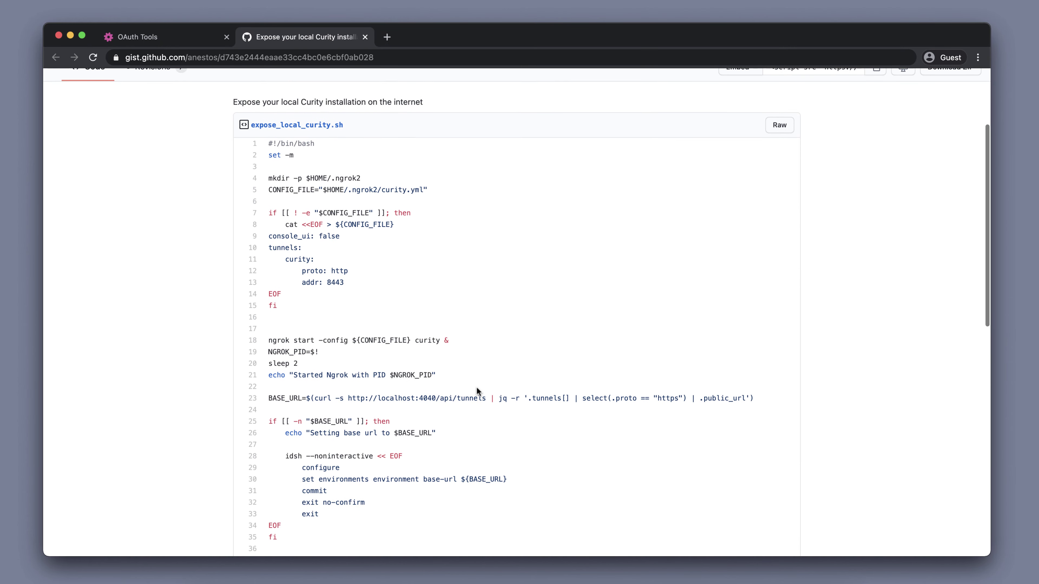
scroll(477, 389, down, 2)
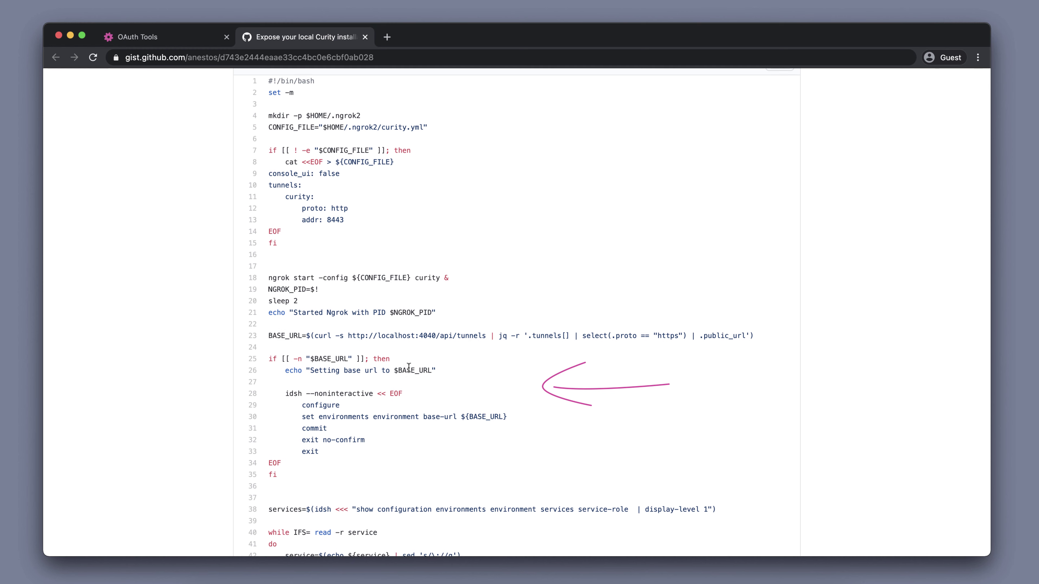
scroll(408, 367, down, 3)
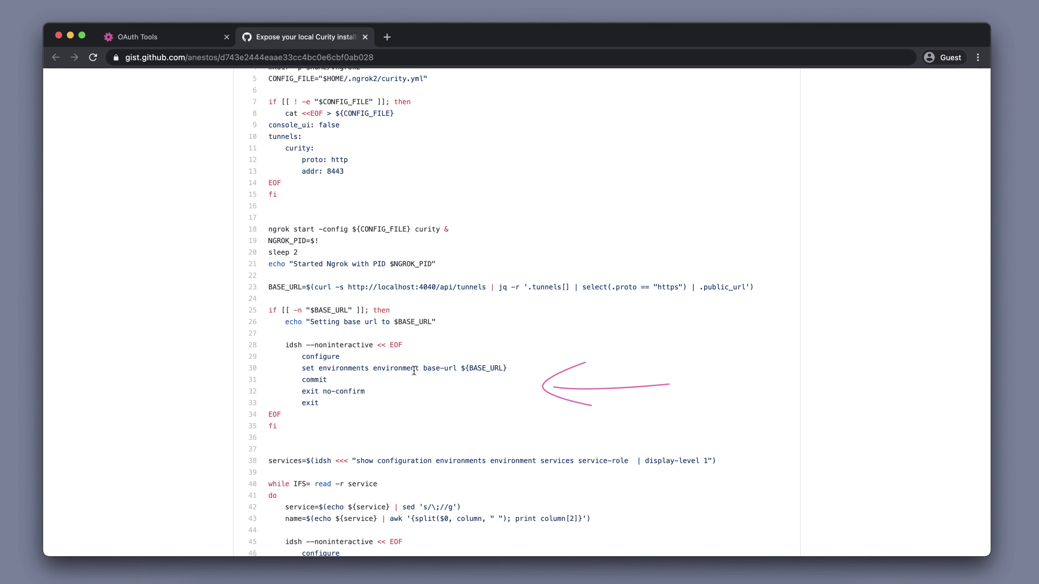
scroll(416, 371, down, 4)
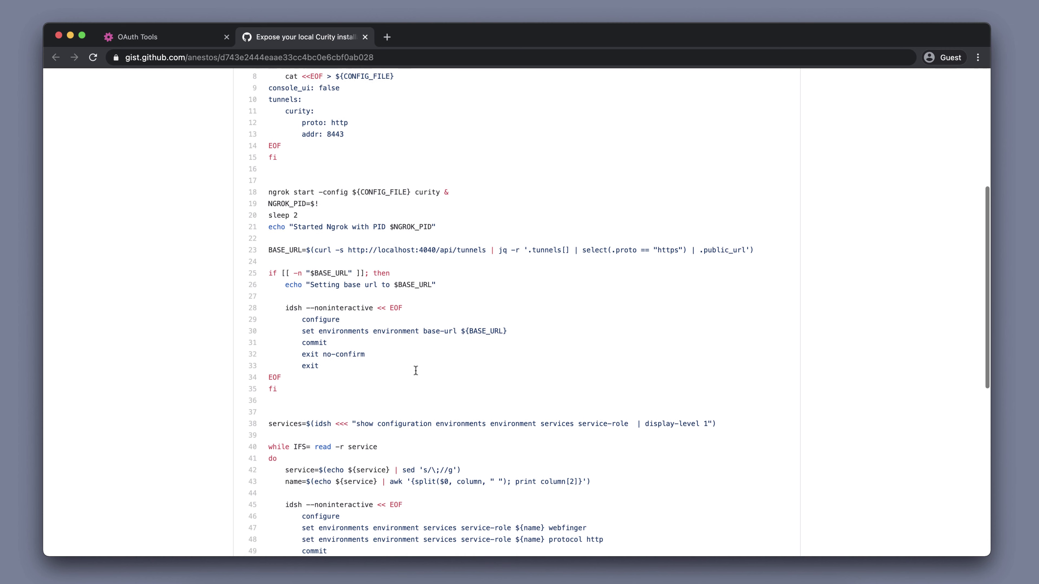
scroll(416, 370, down, 3)
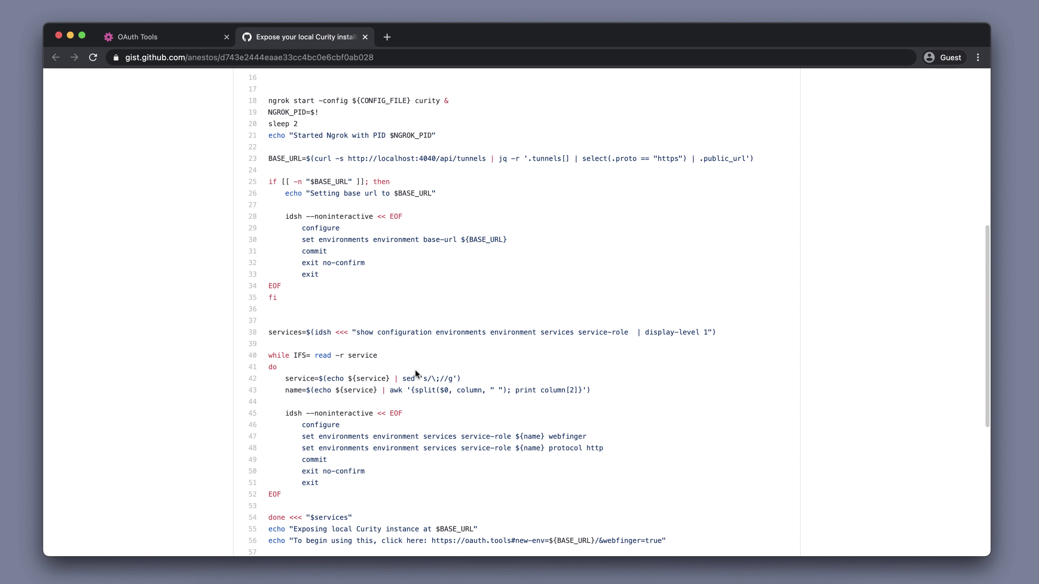
scroll(415, 371, down, 3)
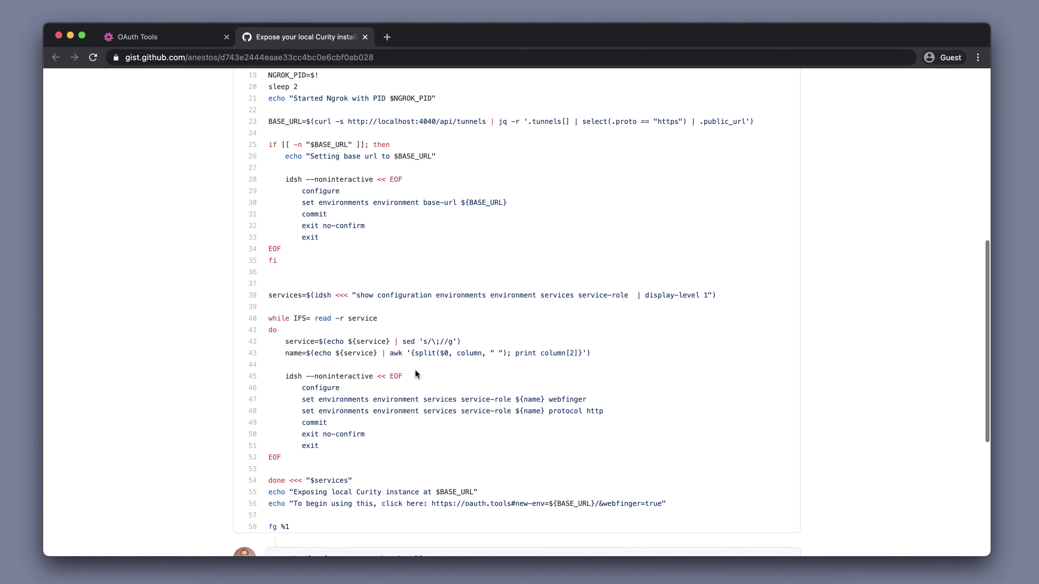
scroll(416, 370, down, 1)
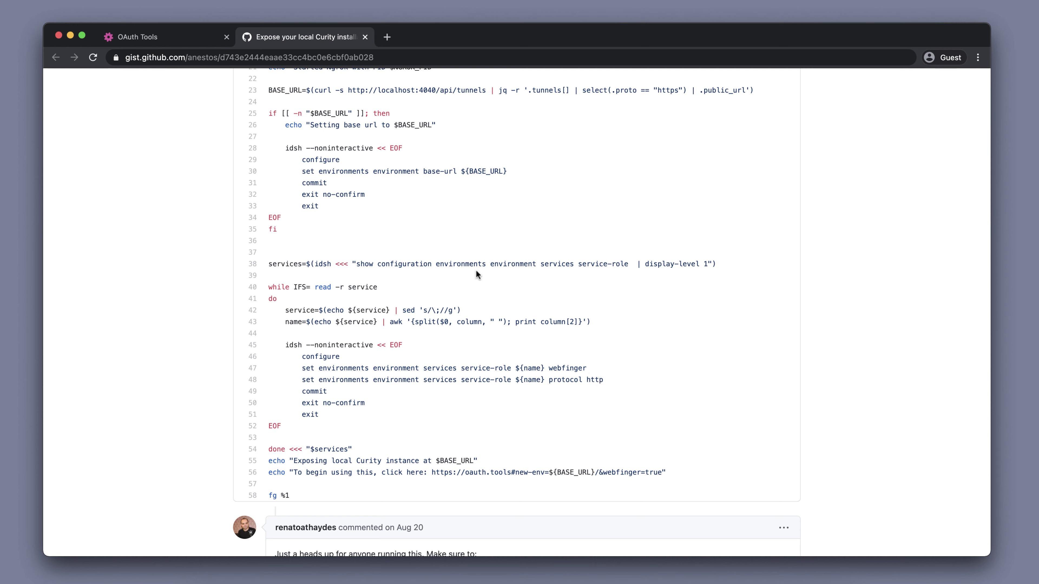
click(365, 37)
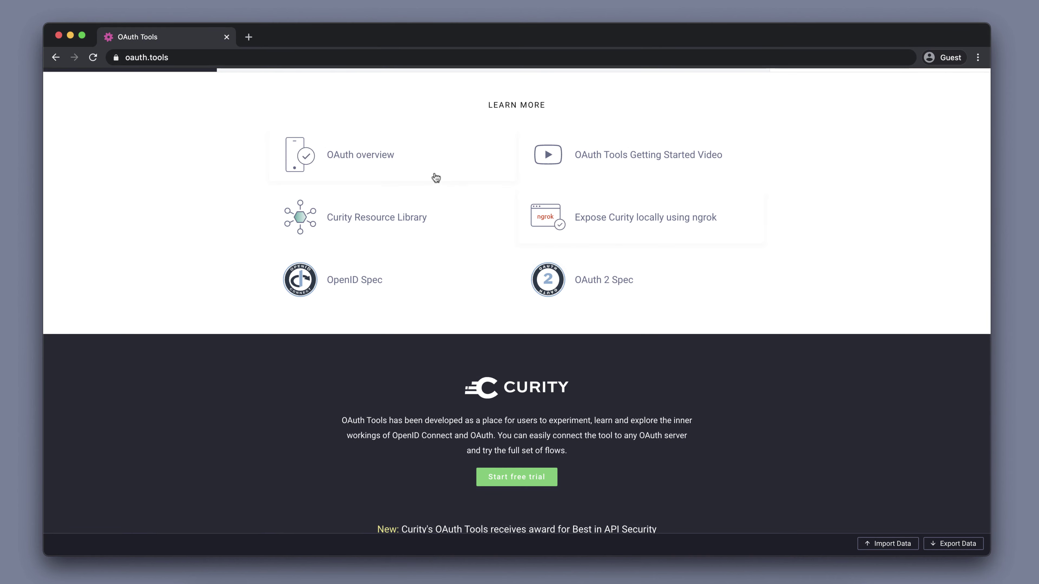
Add client www with its client secret and Code Flow enabled to the environment.
scroll(434, 176, up, 15)
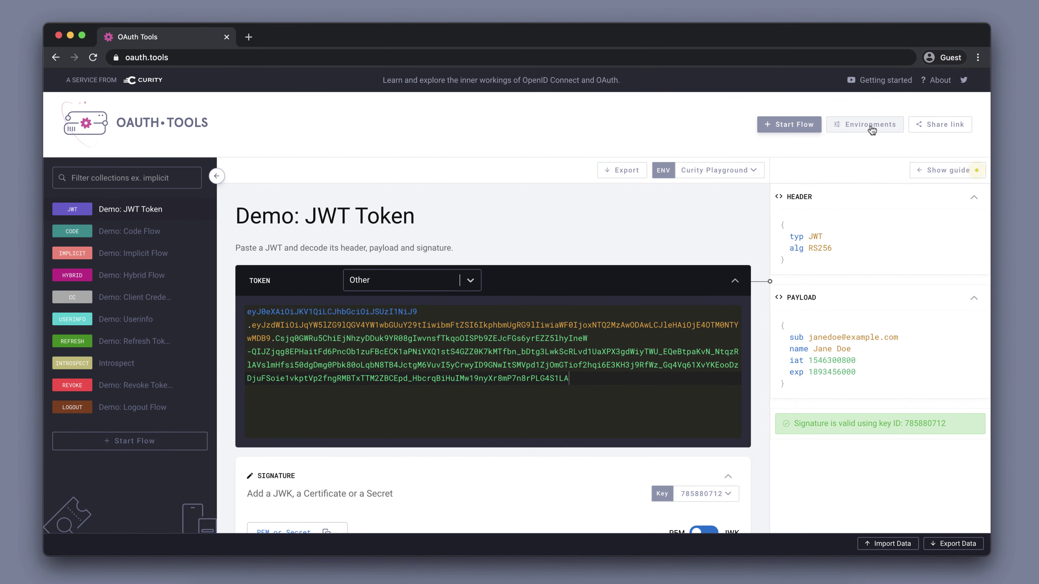
click(871, 123)
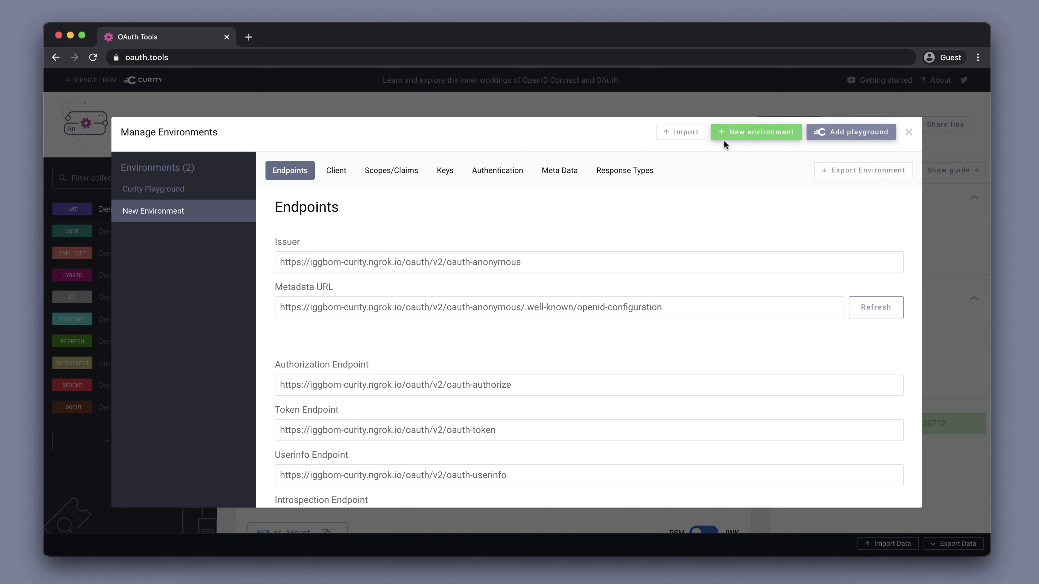
click(340, 172)
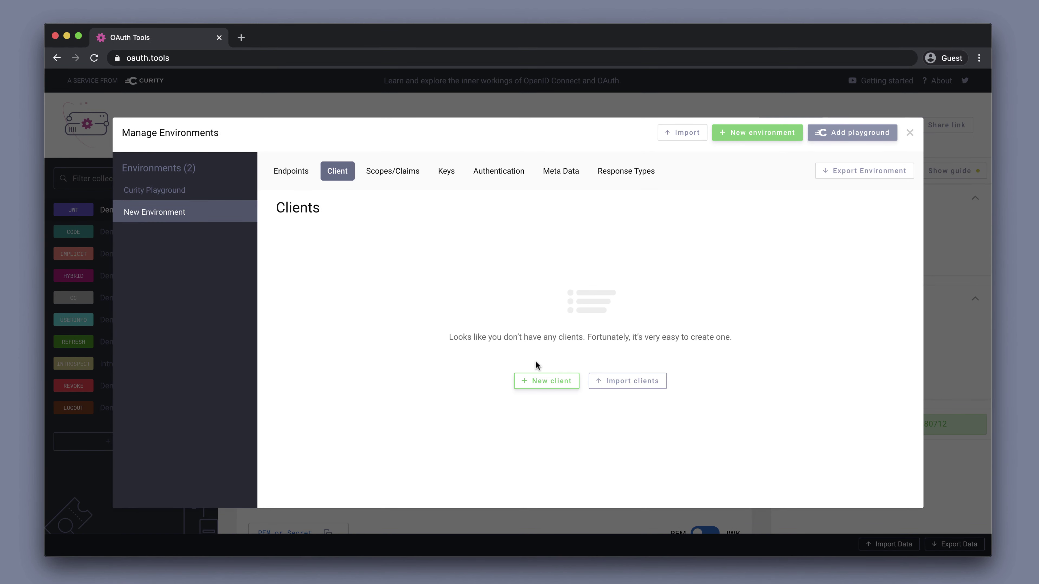
click(543, 381)
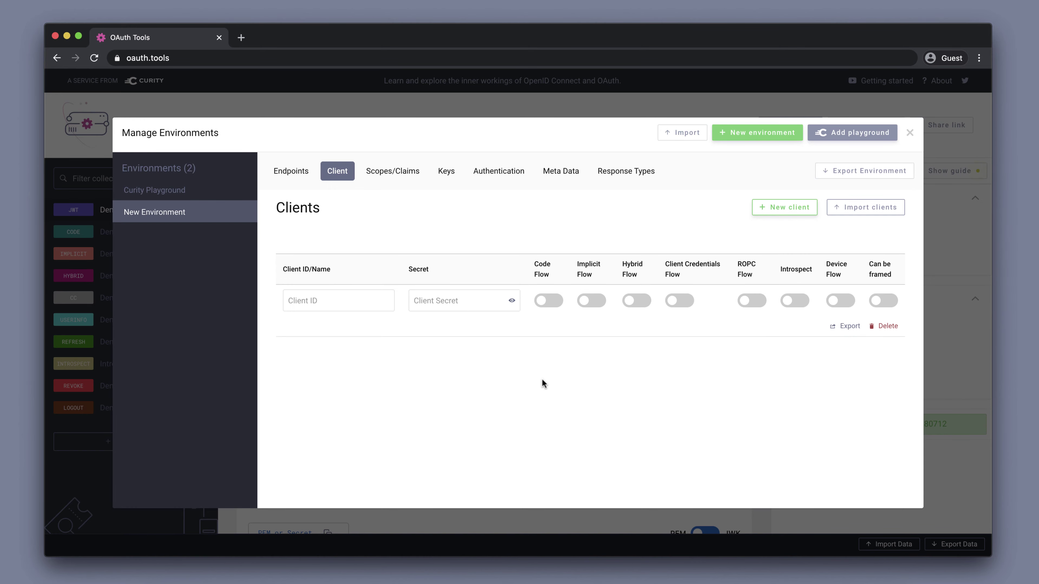
click(360, 299)
text(www)
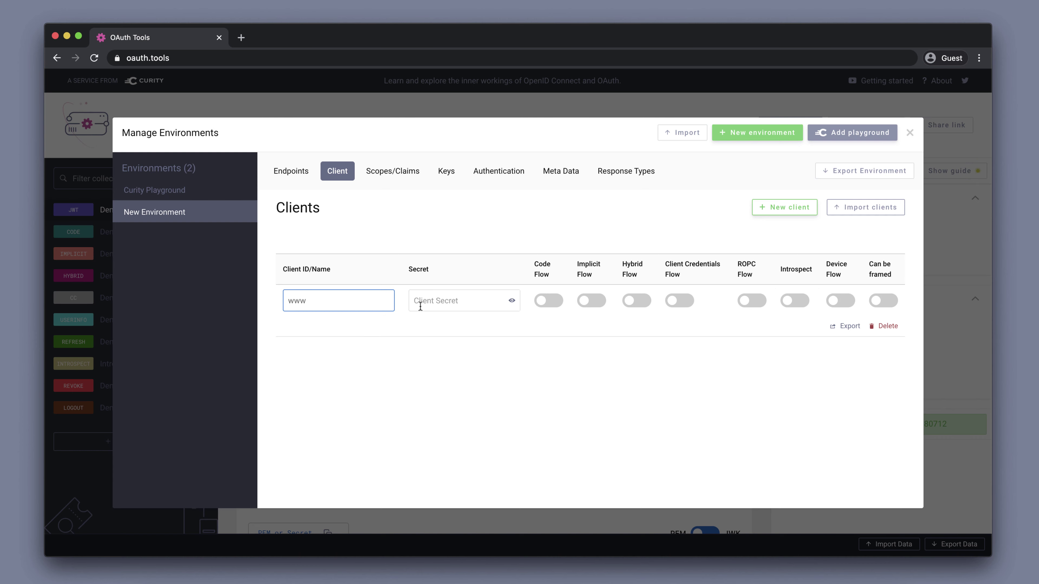
click(426, 301)
text(s)
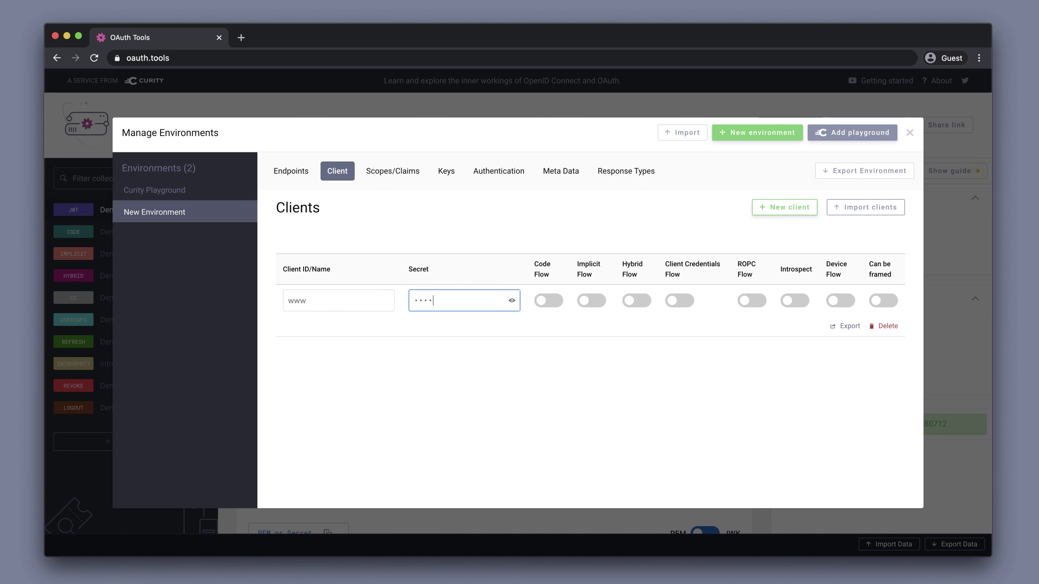
text(ecret123)
click(557, 302)
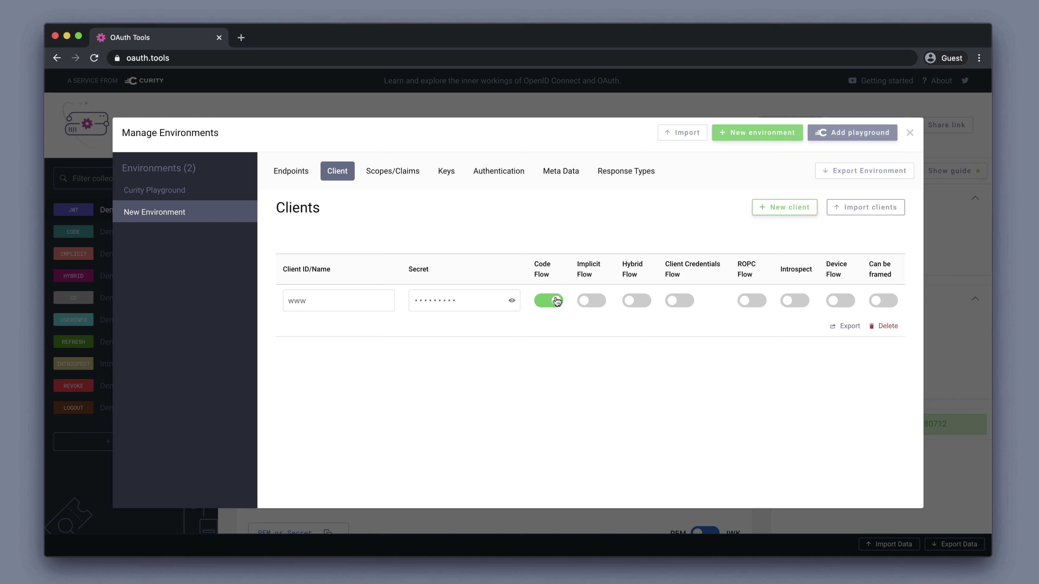
Rename the environment to 'Curity Demo', close the settings, and open the new-flow picker.
mouse_move(235, 213)
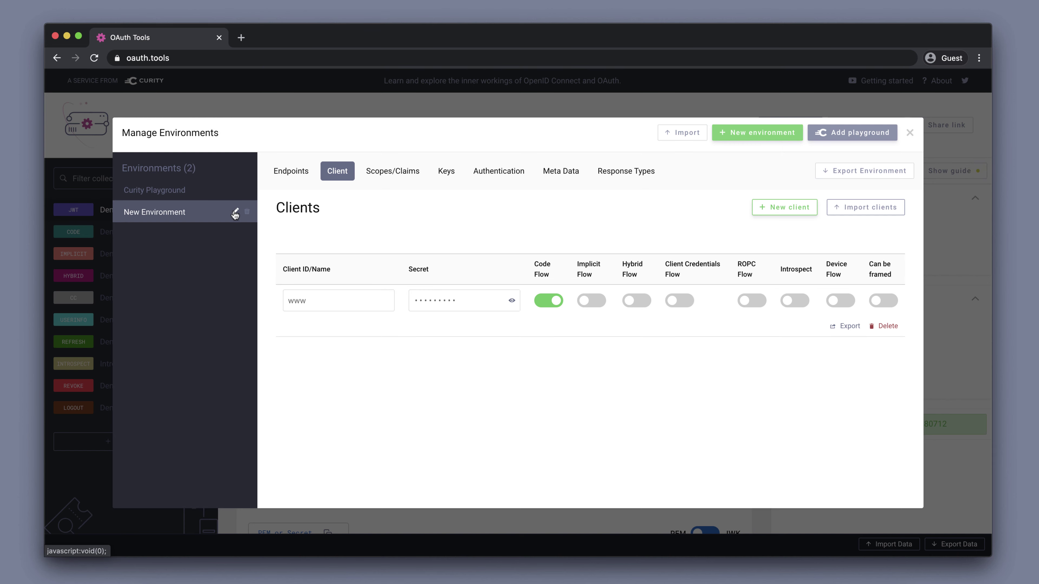
click(235, 213)
text(Curity Demo)
key(Return)
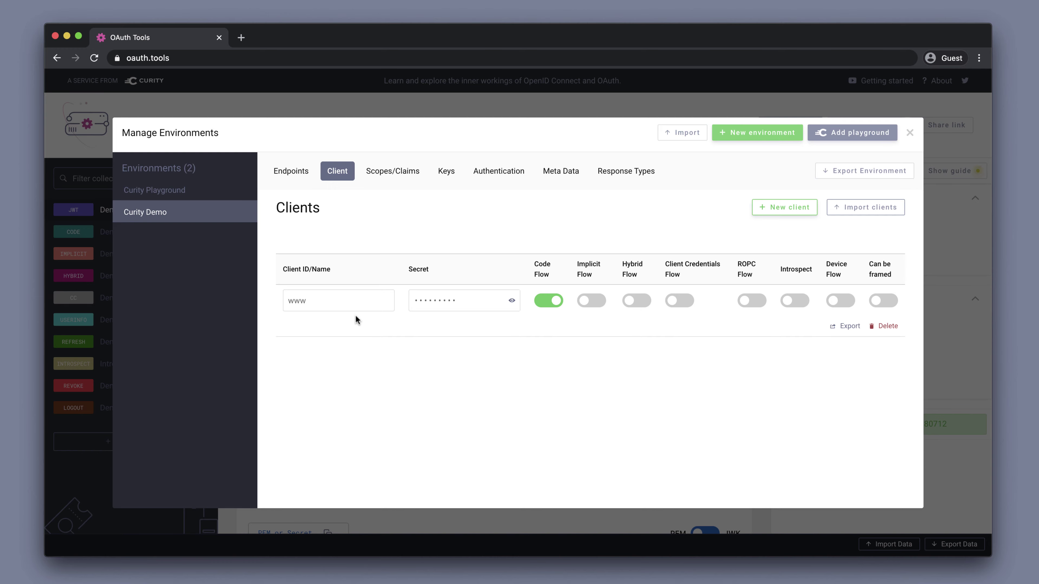
click(909, 135)
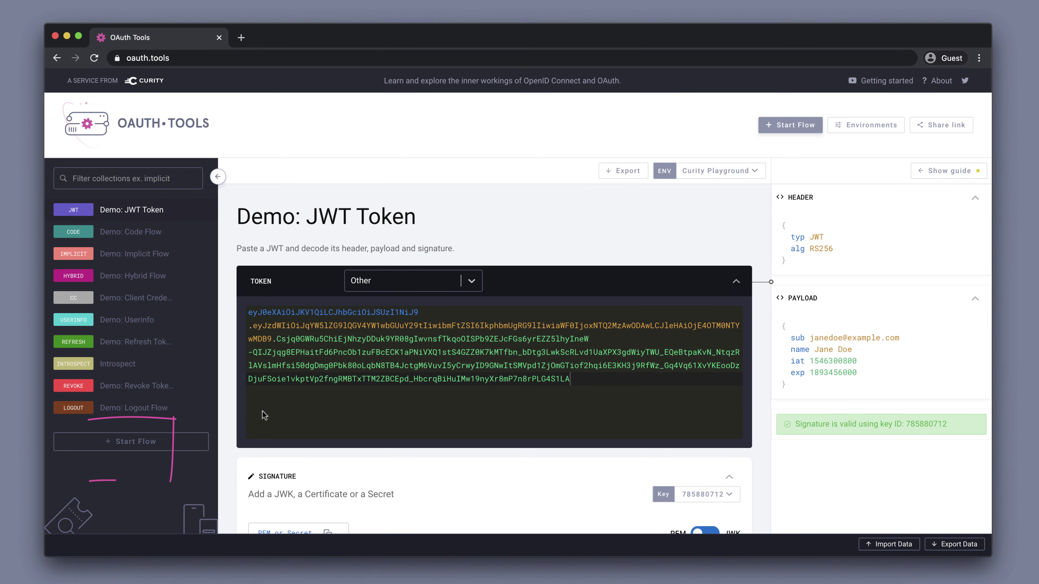
click(163, 446)
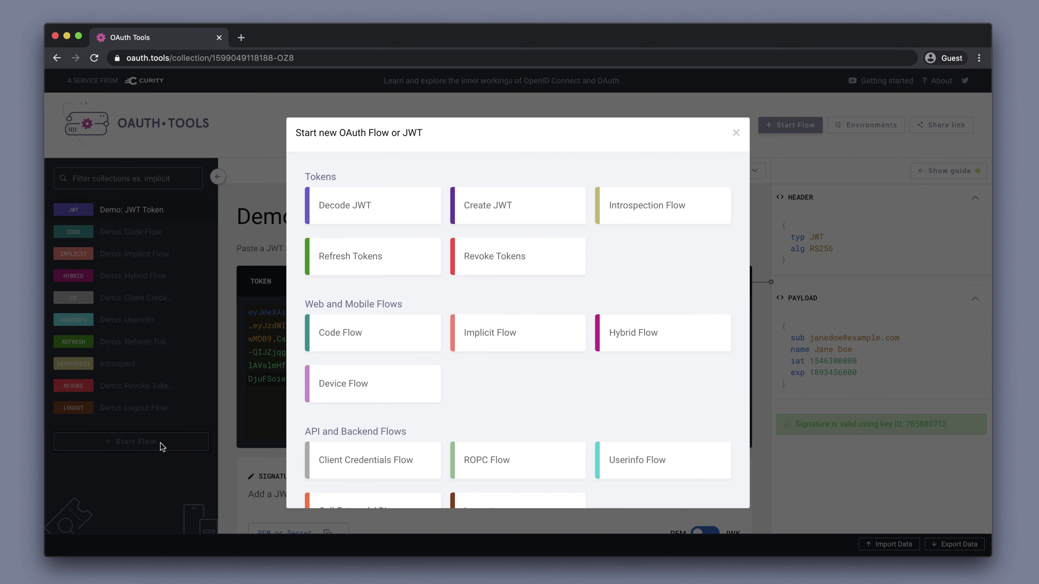
Run a Code Flow on Curity Demo with client www and the openid scope.
click(359, 335)
scroll(360, 335, down, 3)
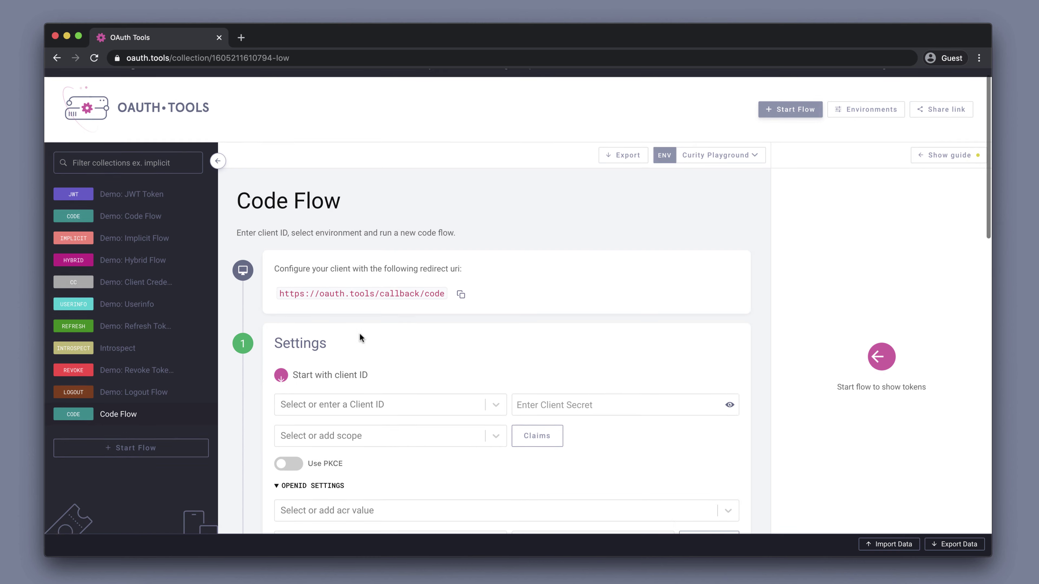
scroll(360, 333, up, 2)
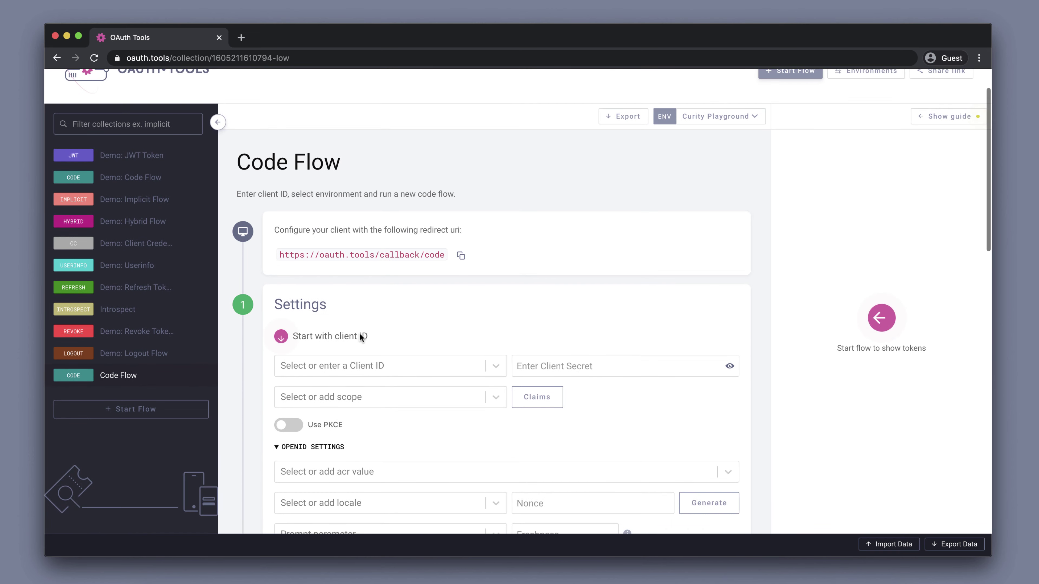
click(755, 121)
click(708, 177)
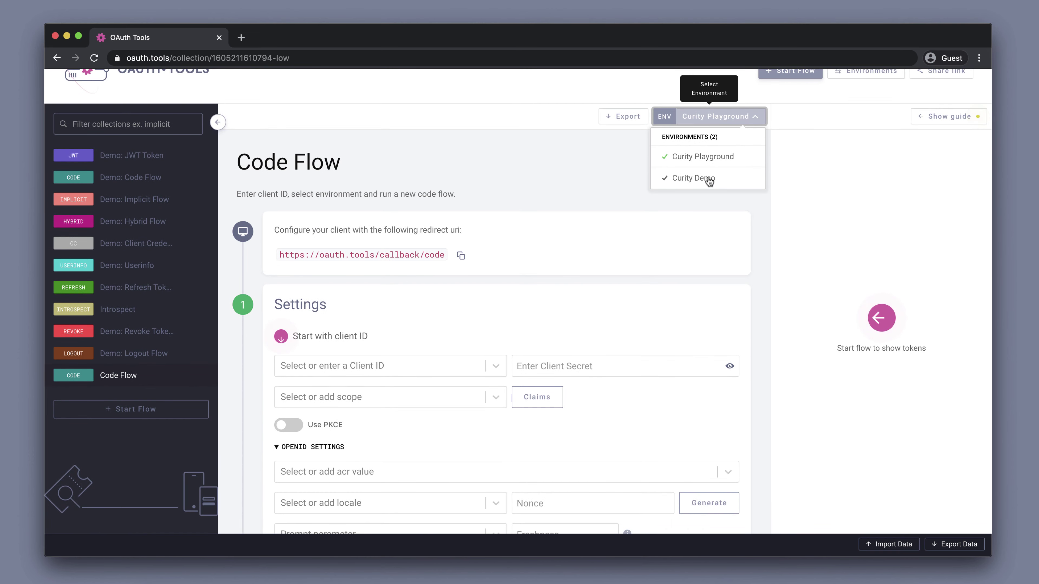
click(433, 365)
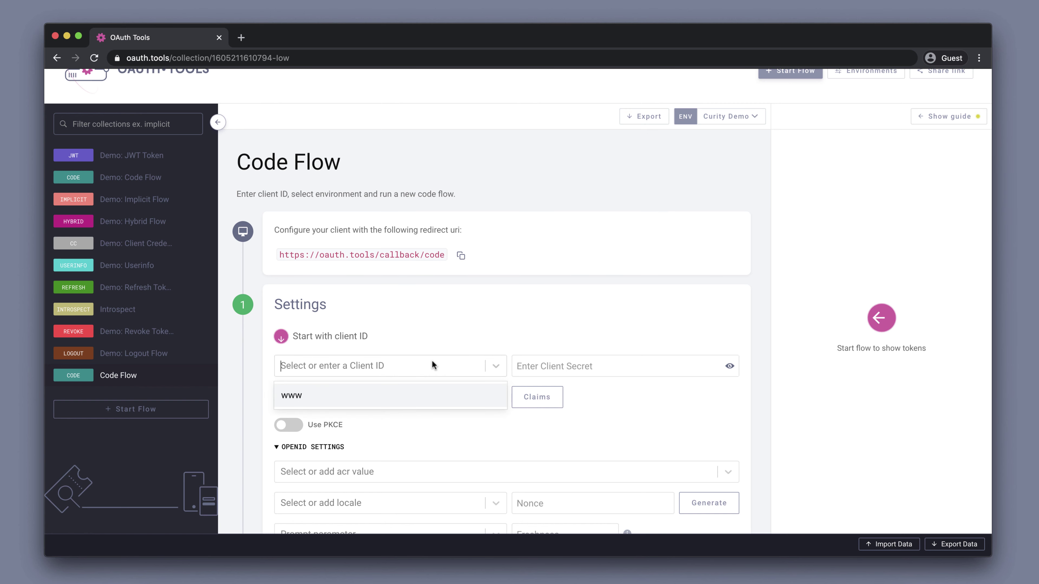
click(420, 394)
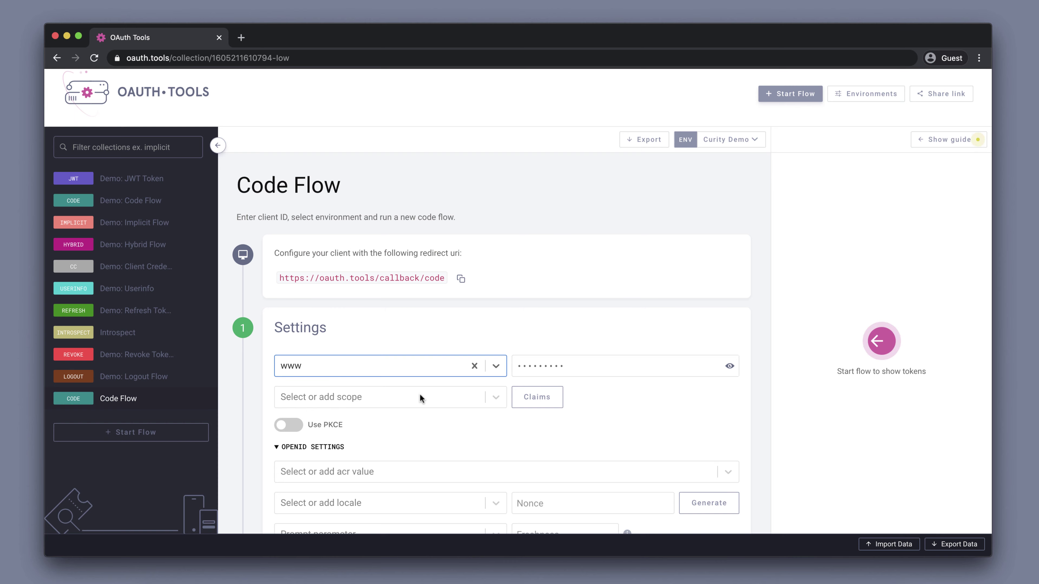
click(418, 394)
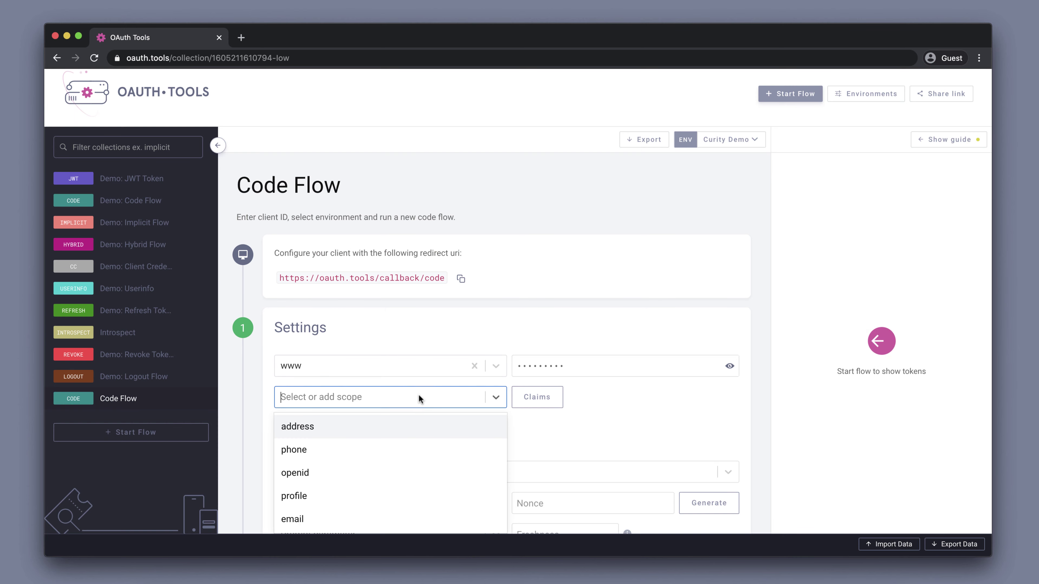
click(395, 473)
scroll(395, 469, down, 4)
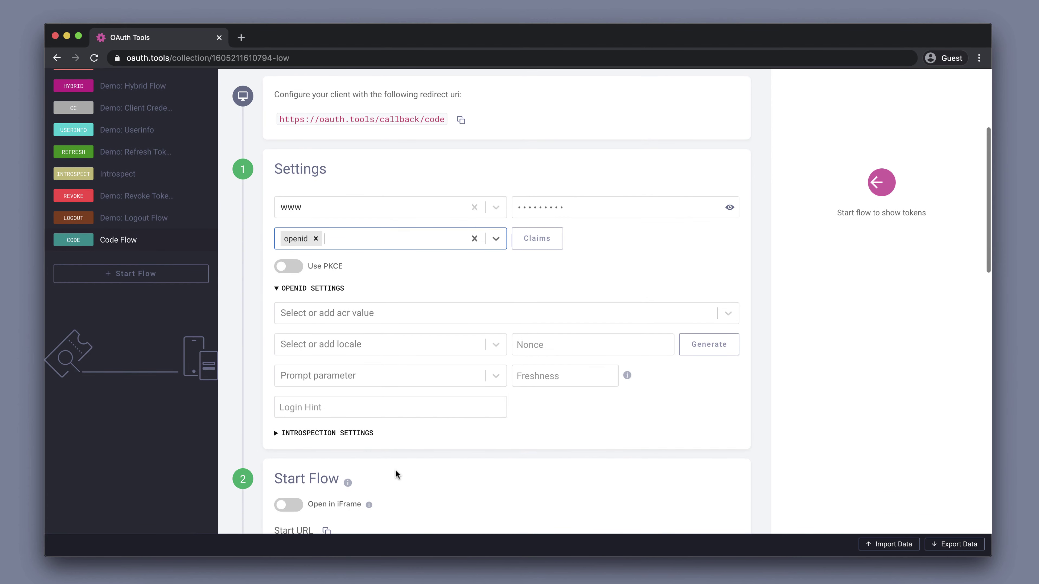
scroll(395, 469, down, 5)
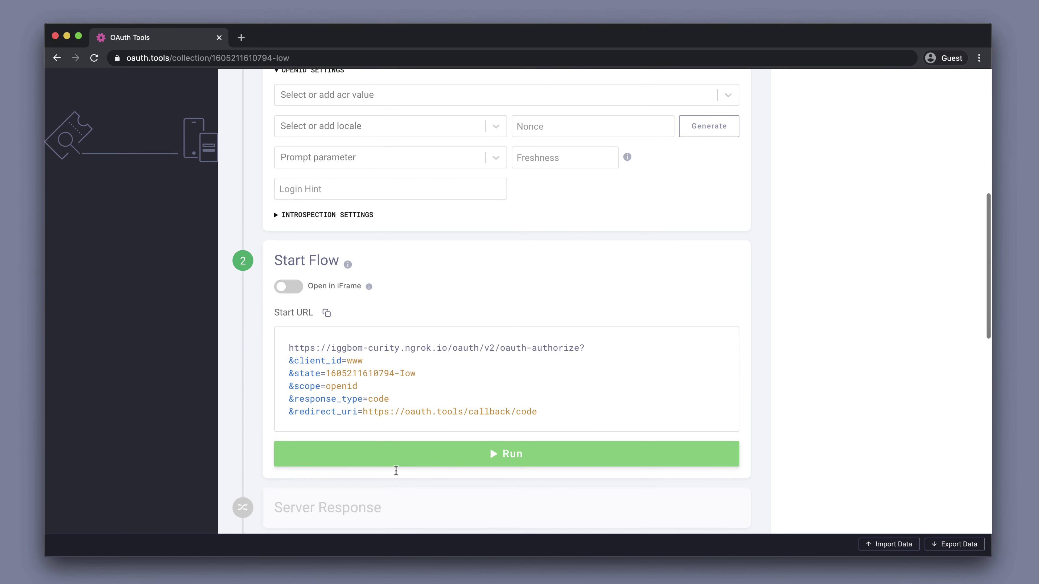
click(424, 456)
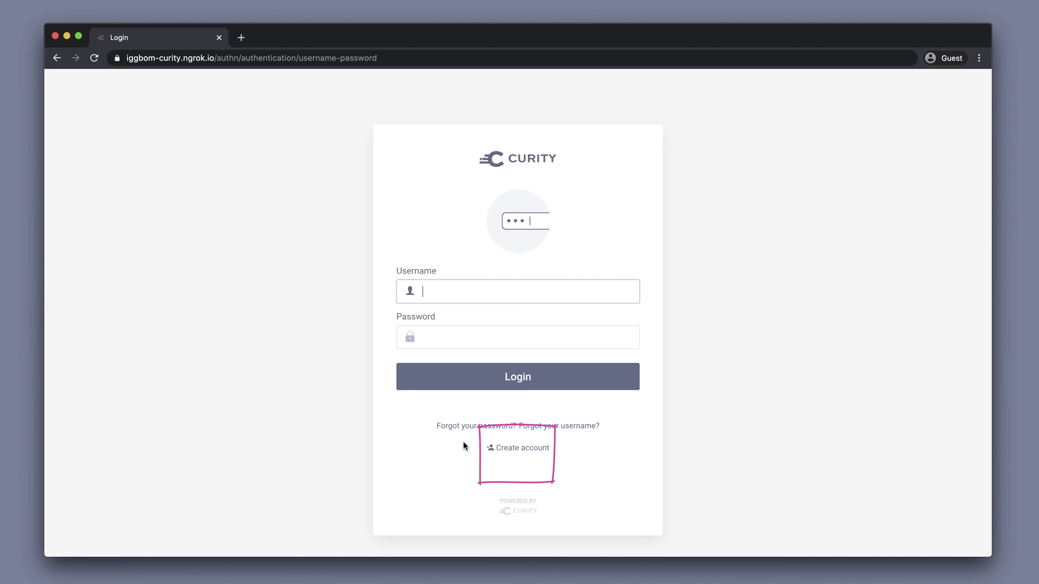
Register an account with the user's first and last name, e-mail, username and password, then return to login.
click(513, 450)
text(Alice)
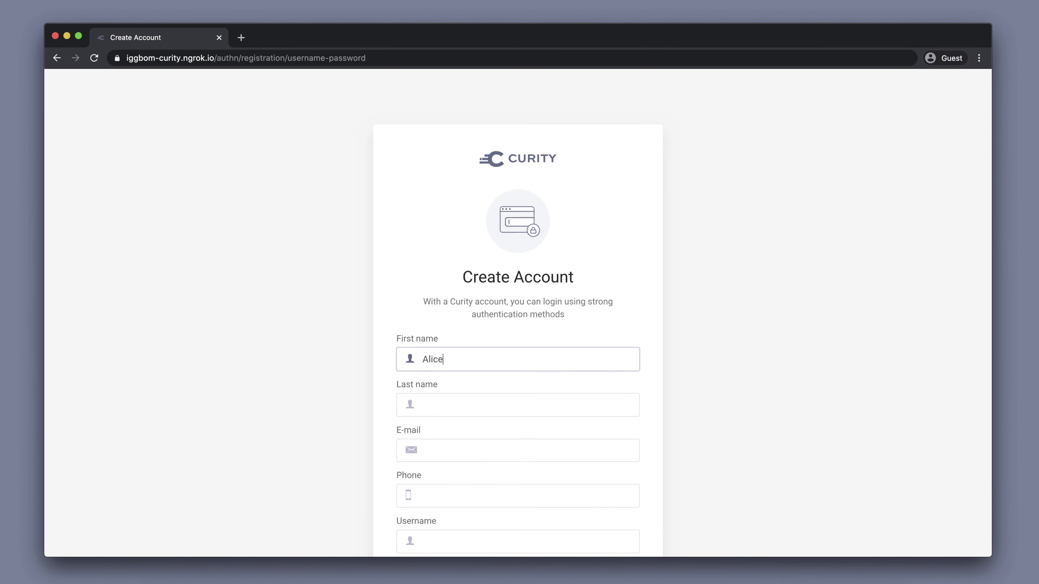
key(Tab)
text(Anderson)
key(Tab)
text(alice@example.com)
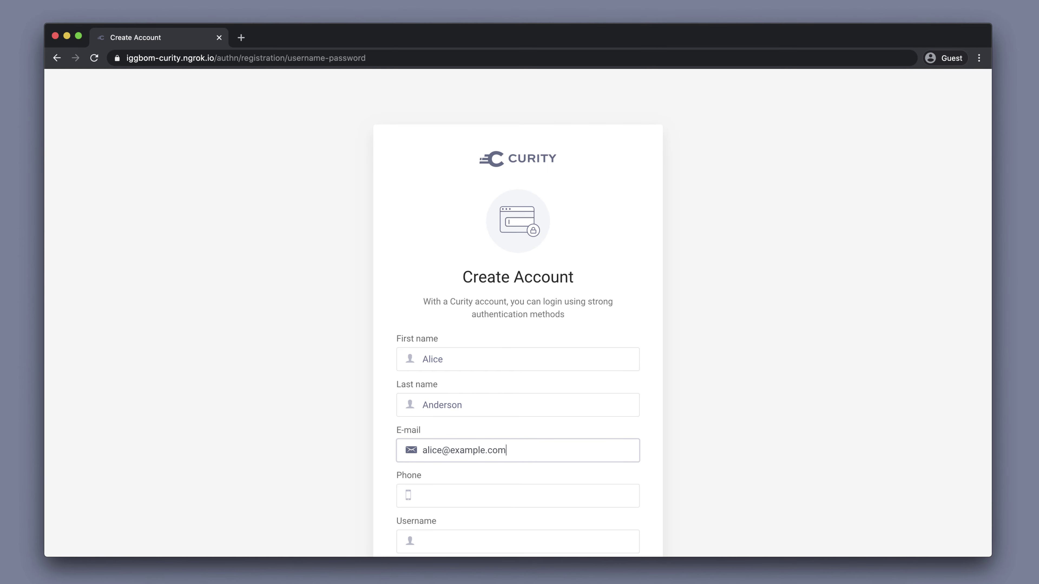
key(Tab)
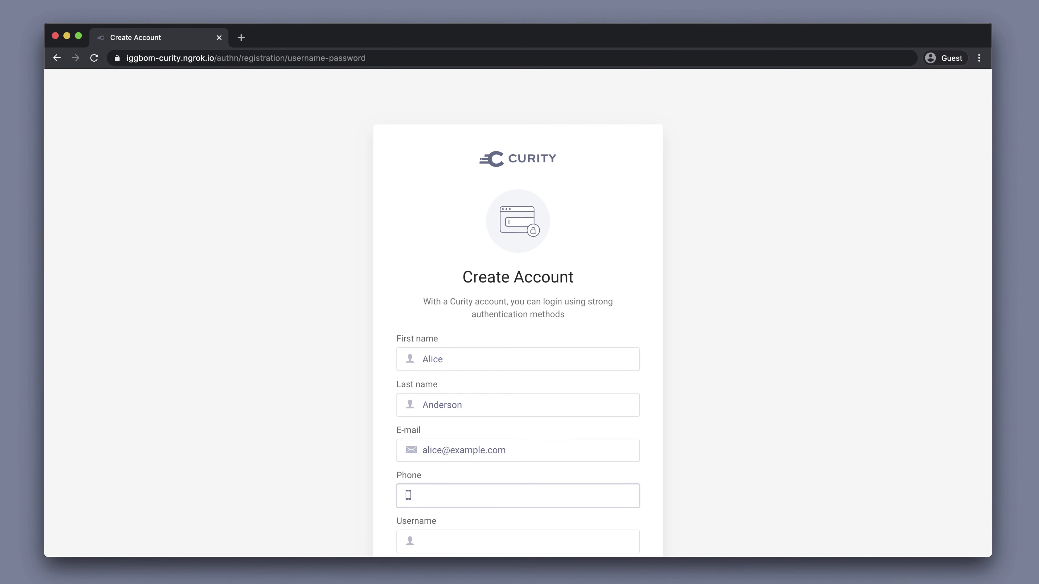
key(Tab)
text(alice)
key(Tab)
text(Password123)
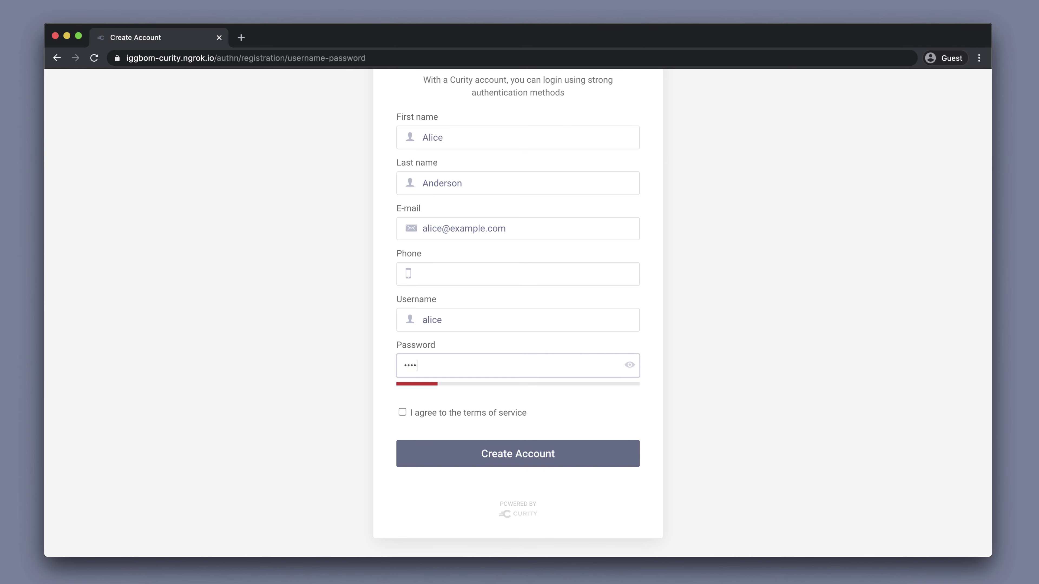
click(455, 458)
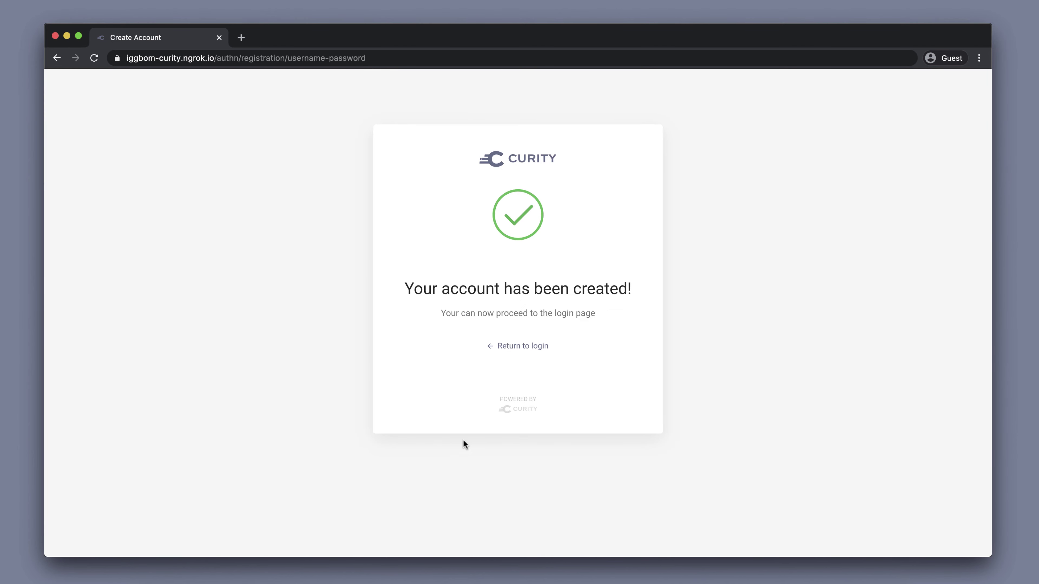
click(520, 347)
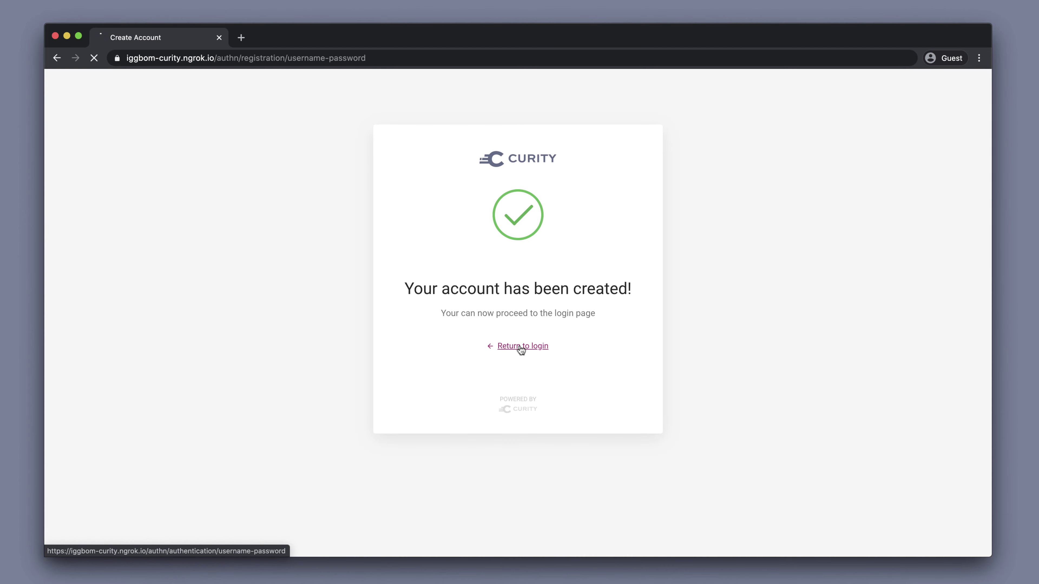
Log in with the new account's username and password.
text(alice)
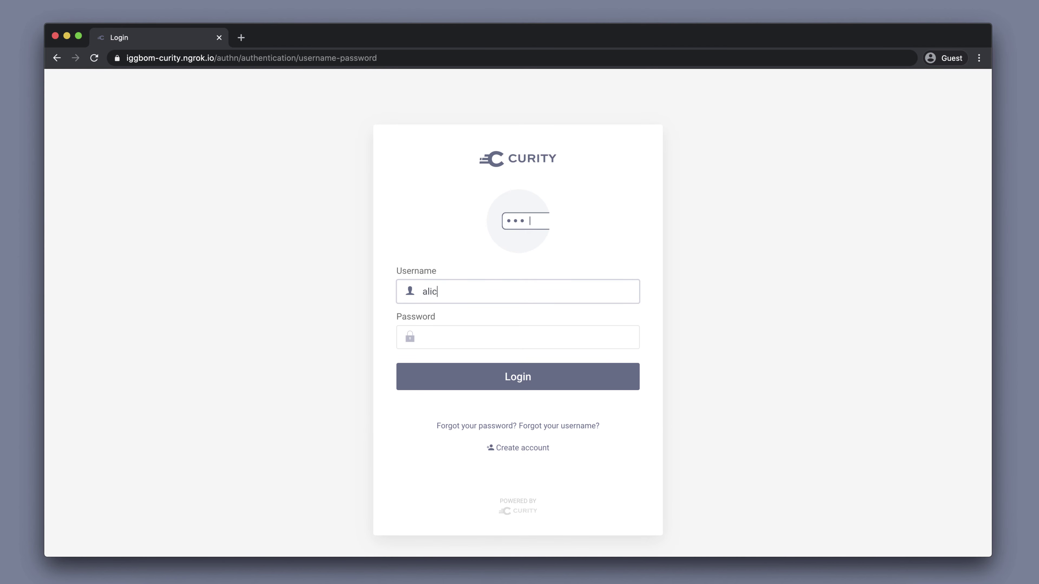
key(Tab)
text(password12)
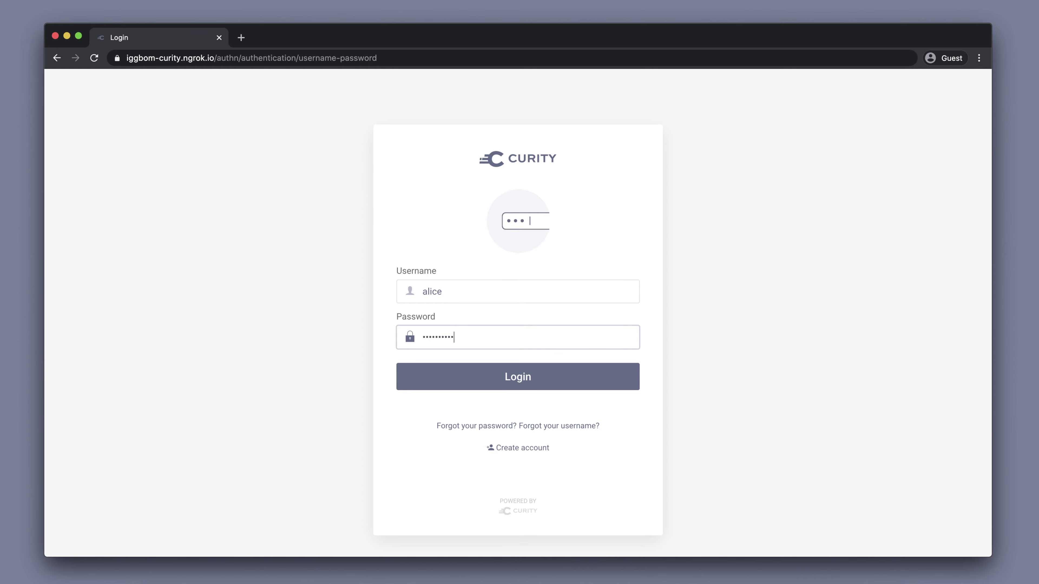
key(Return)
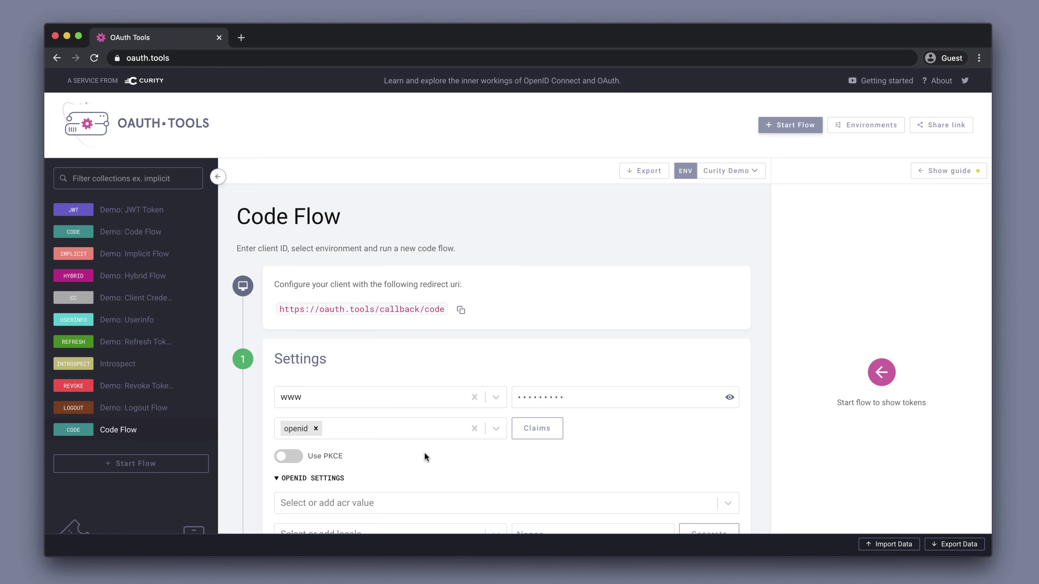
scroll(425, 452, down, 3)
Turn on Auto-redeem code and redeem the authorization code for tokens.
scroll(424, 452, down, 10)
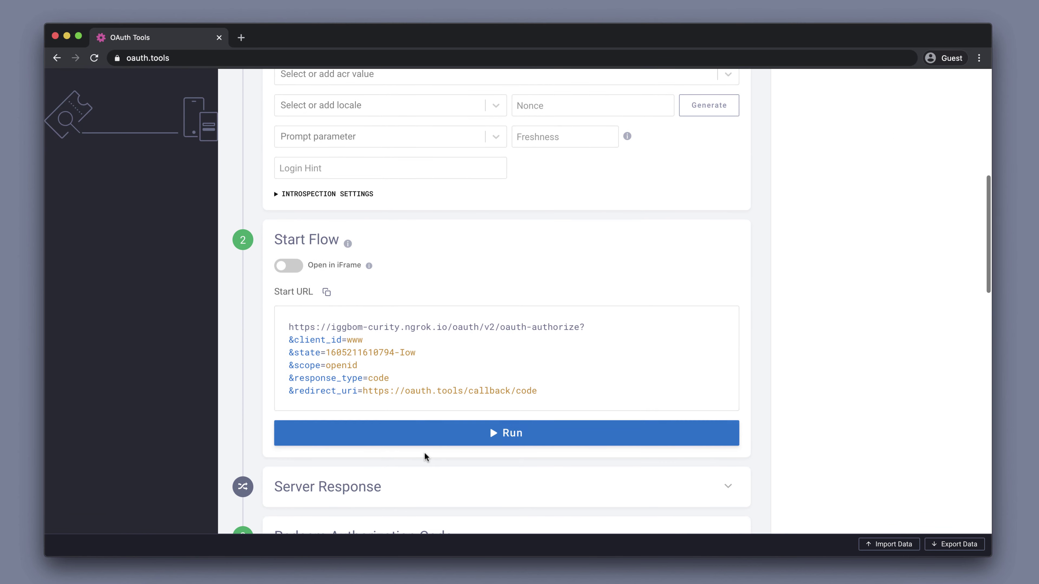
scroll(424, 452, down, 4)
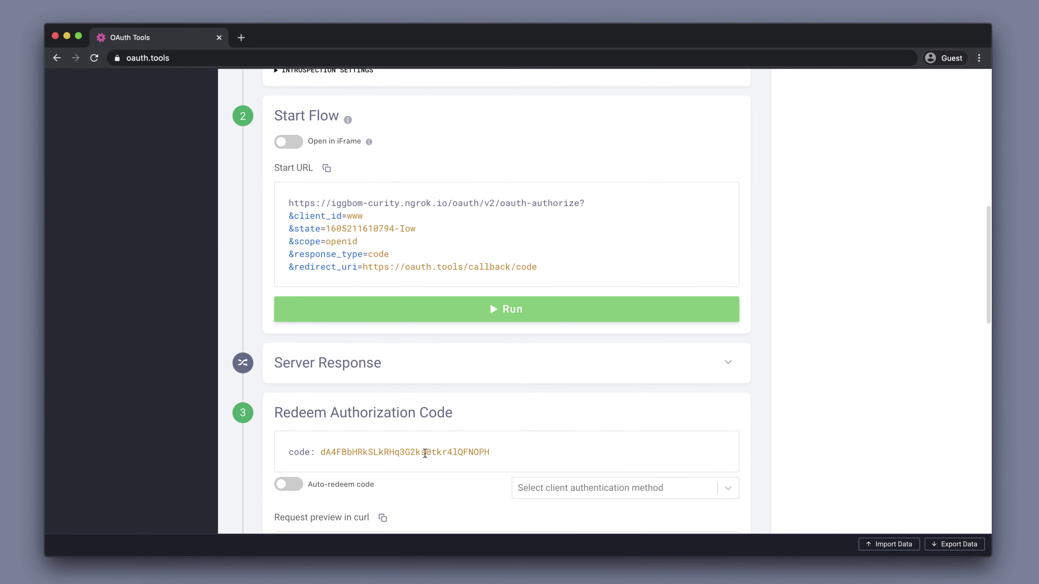
scroll(474, 458, down, 4)
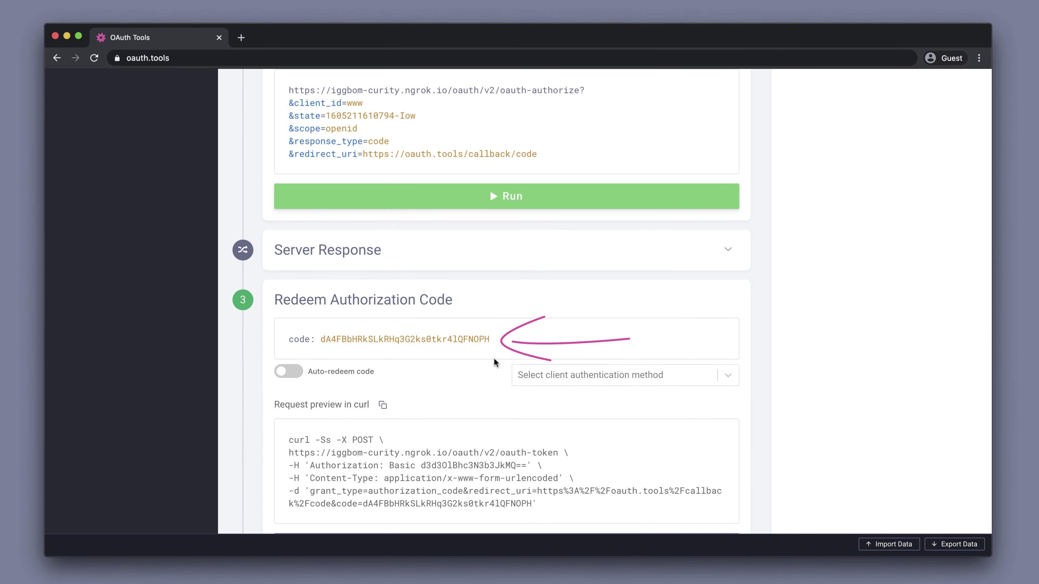
click(300, 376)
scroll(450, 391, down, 3)
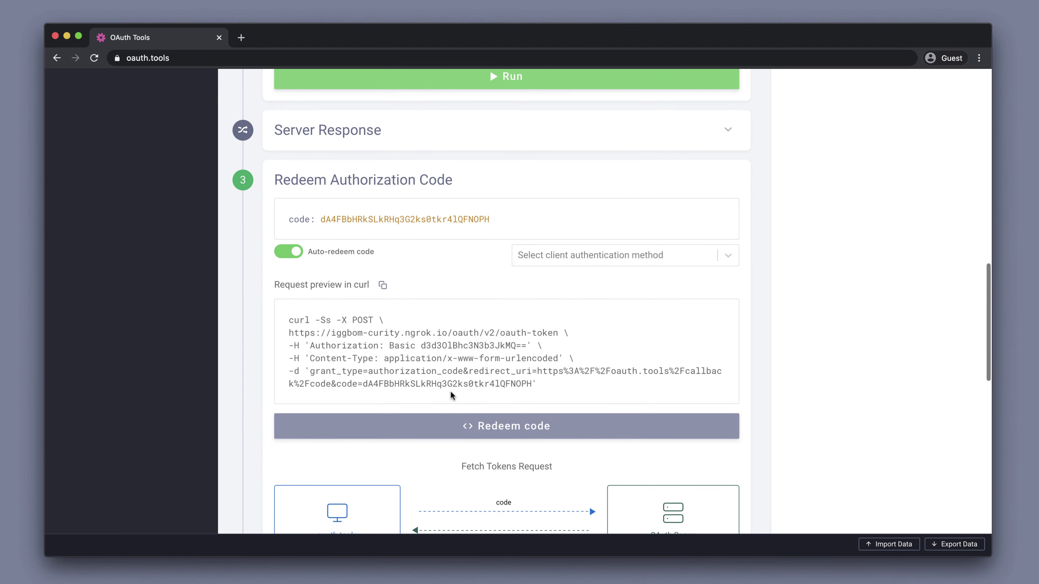
click(491, 426)
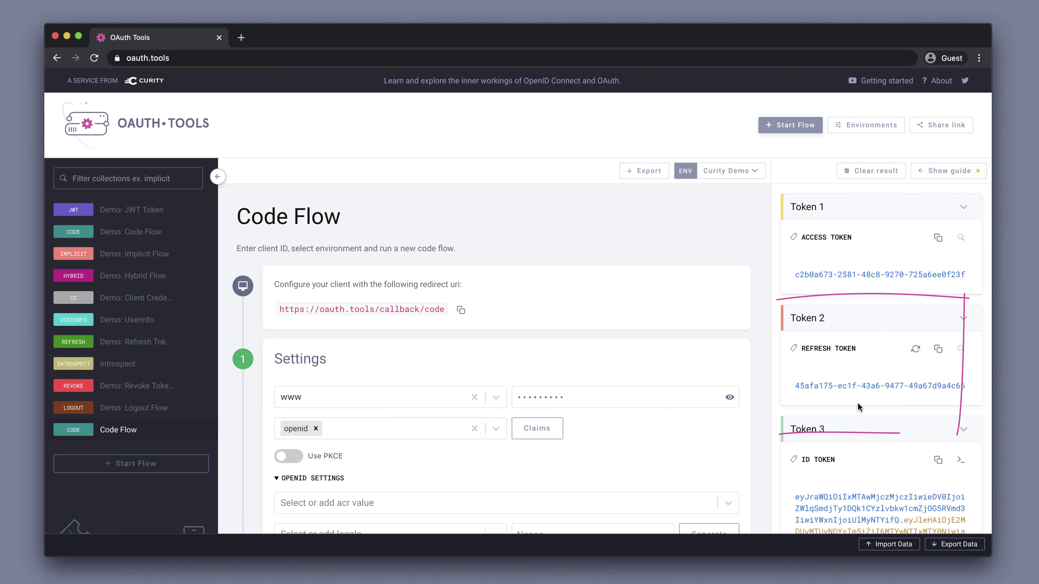
Scroll through tokens 1–3 and the decoded ID token's RS256 header and payload.
scroll(860, 389, down, 3)
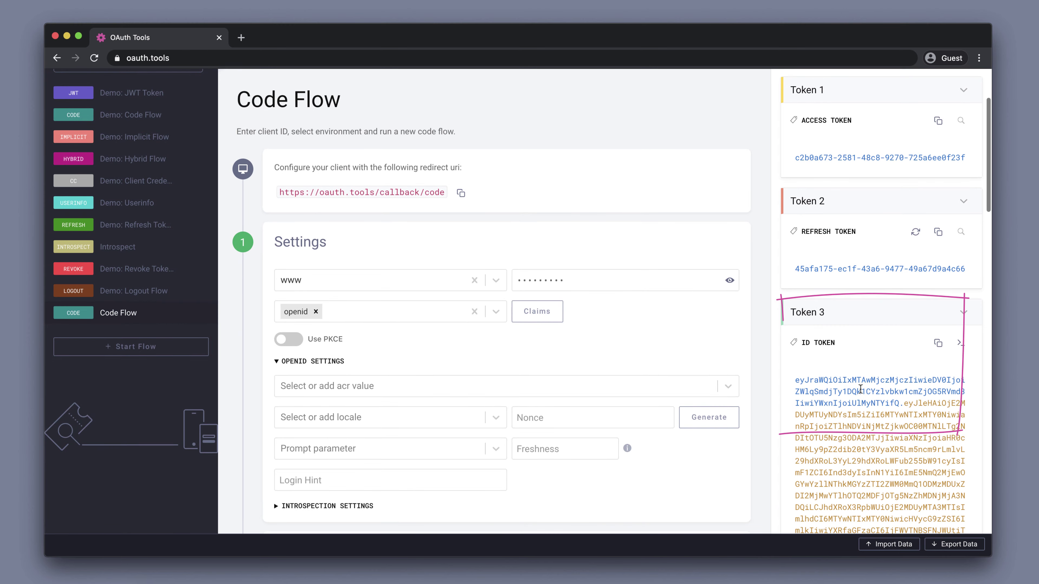
scroll(860, 389, down, 4)
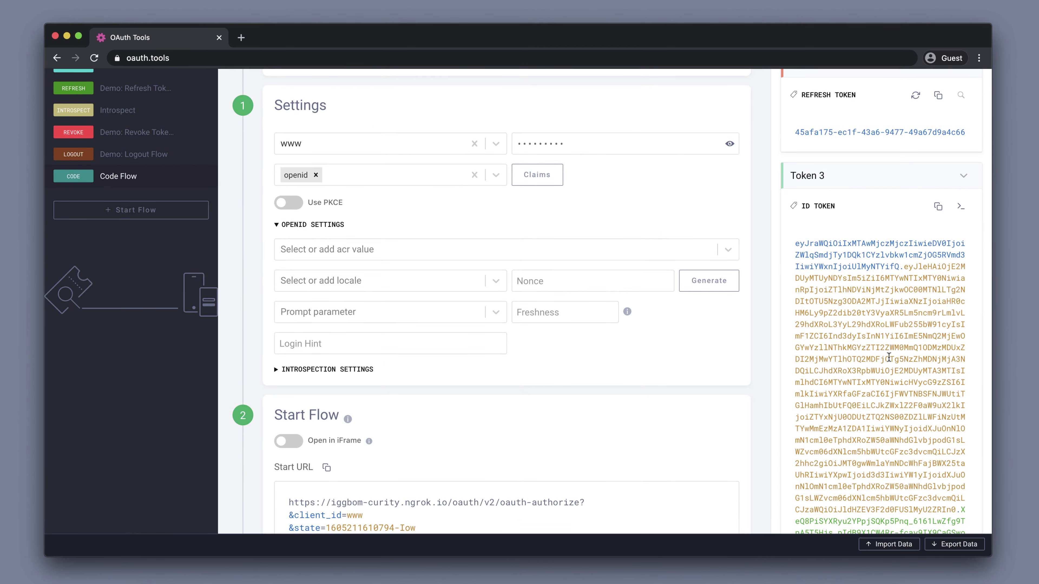
scroll(889, 357, down, 5)
scroll(888, 357, down, 5)
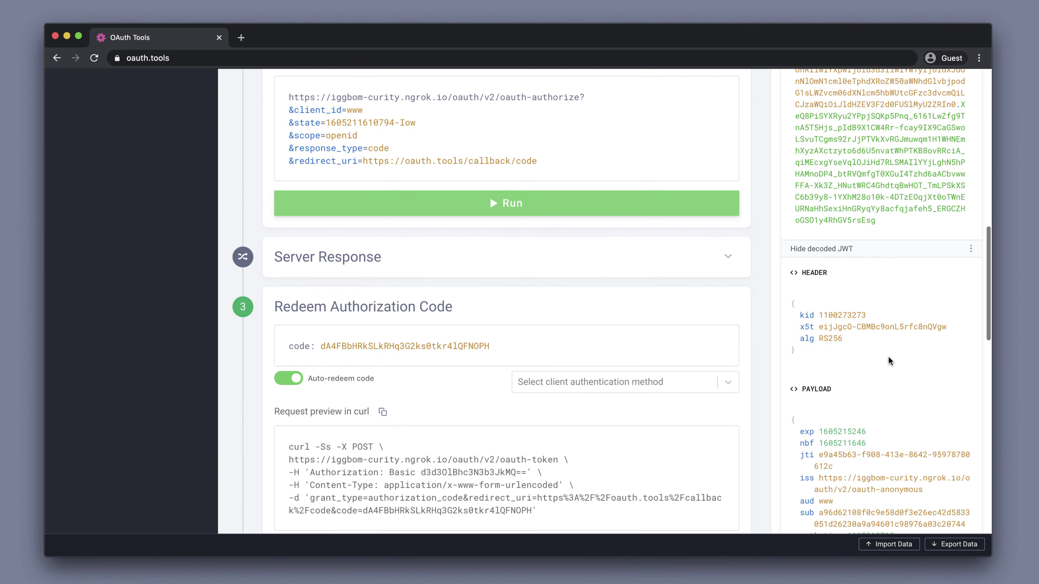